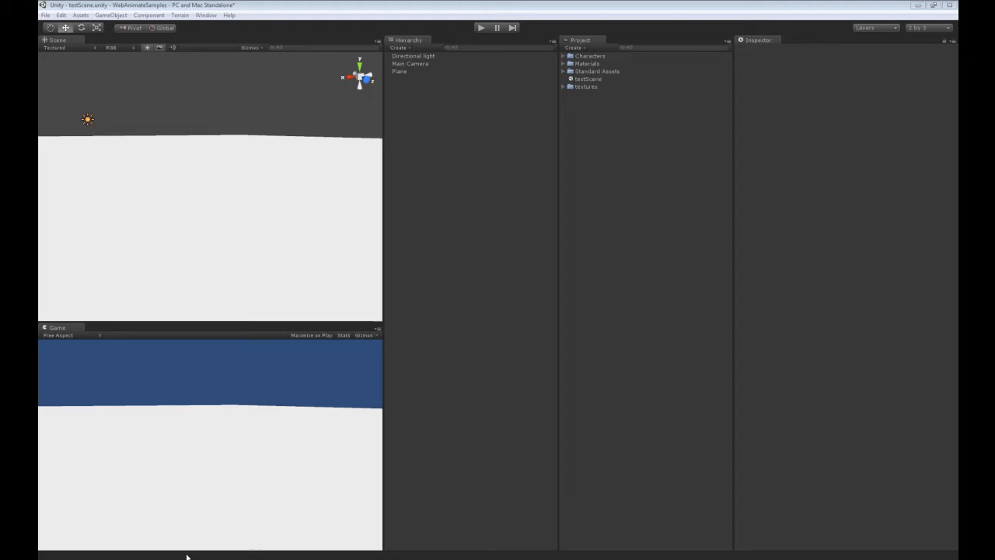
Step: Import CartoonDog.fbx from the WebAnimateTutorials folder into the Unity project and place the character on the plane in the scene
key("alt+Tab")
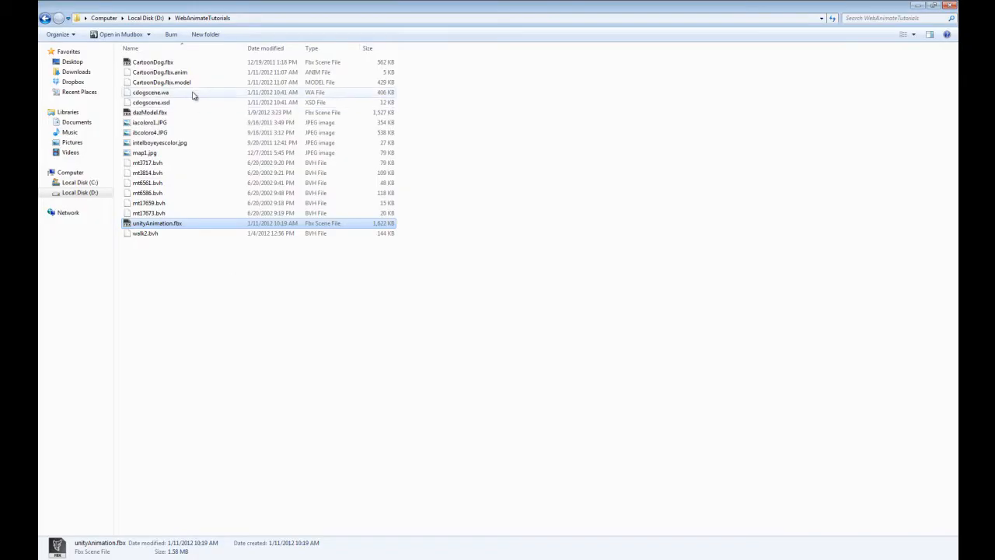
left_click(176, 64)
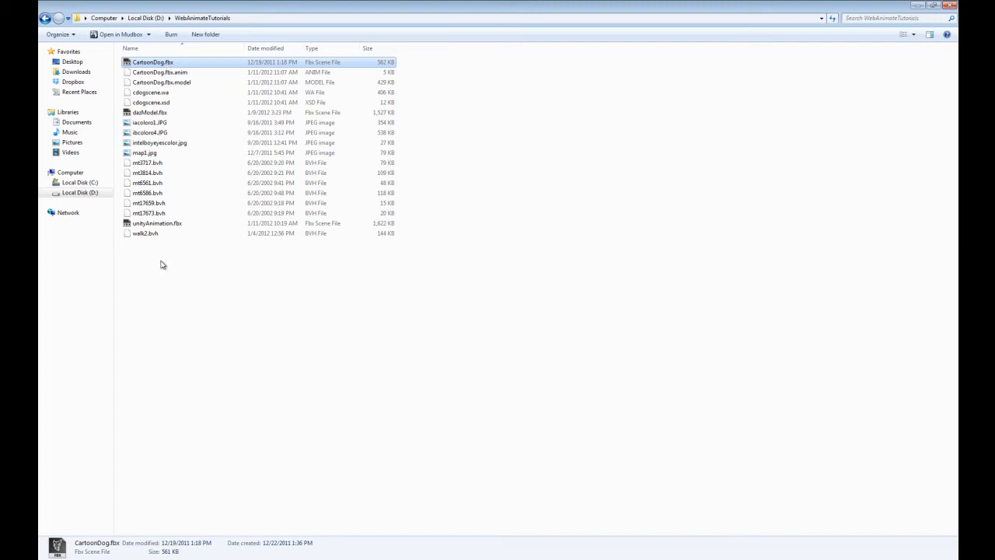
key("alt+Tab")
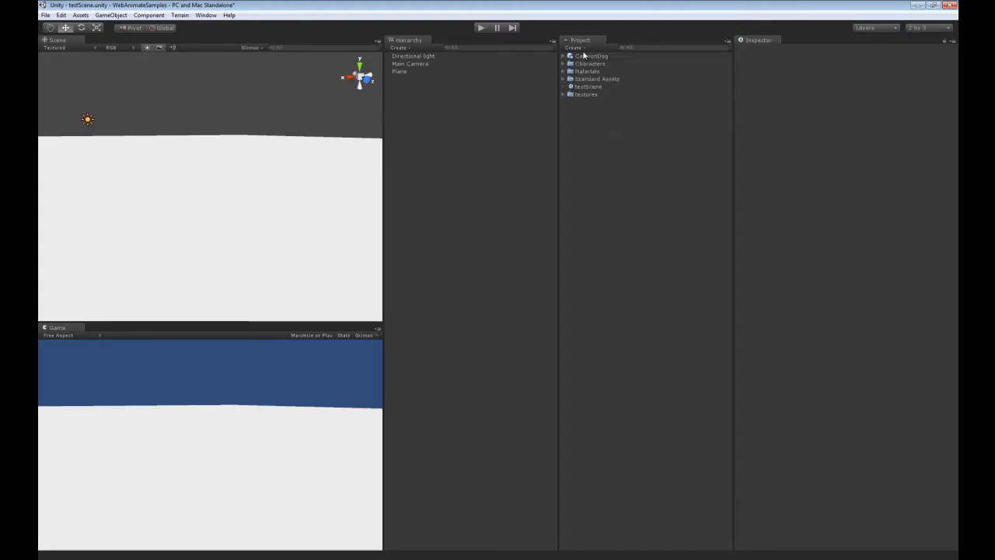
left_click_drag(583, 56, 226, 249)
Step: Expand the CartoonDog object's hierarchy and run the scene briefly to check whether the character animates, stopping playback to finish
left_click(388, 57)
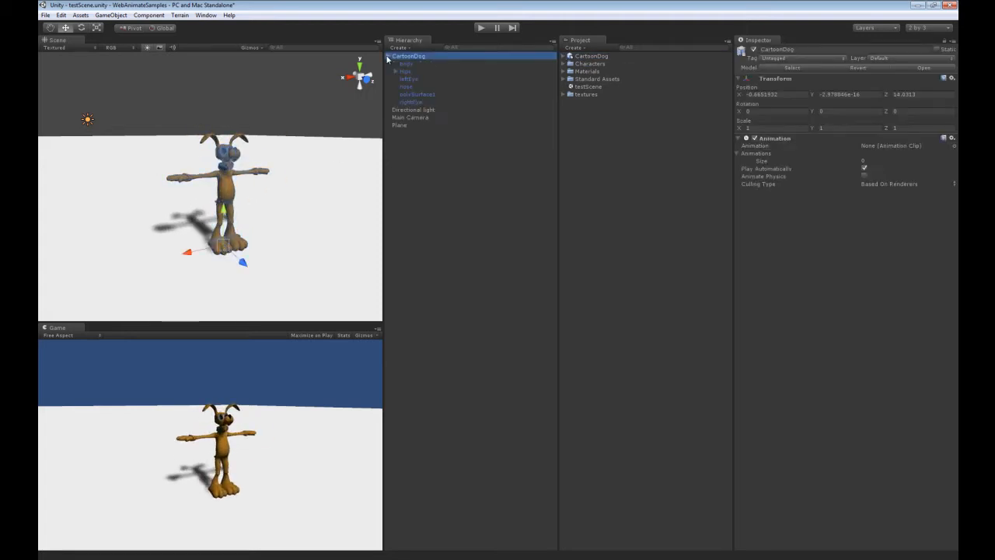
left_click(481, 28)
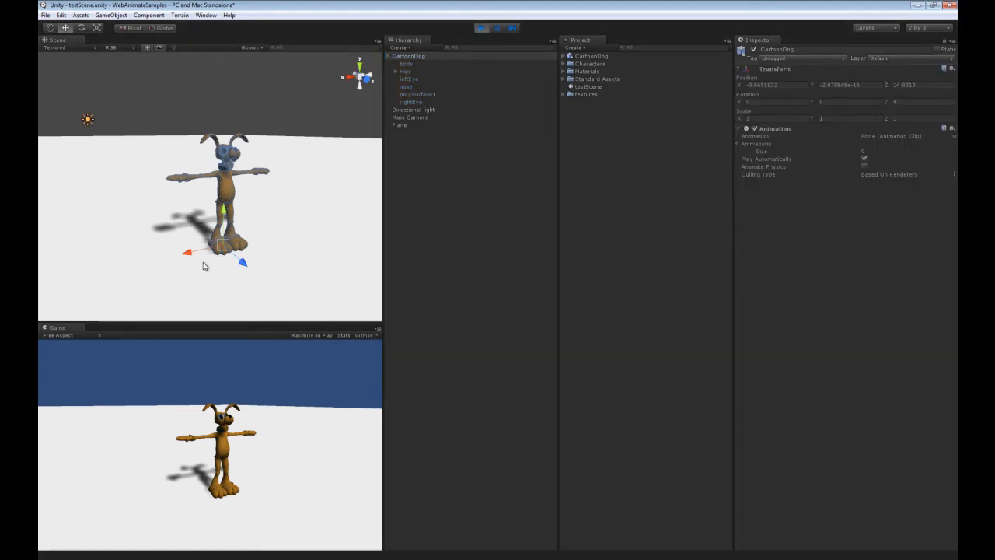
left_click(482, 28)
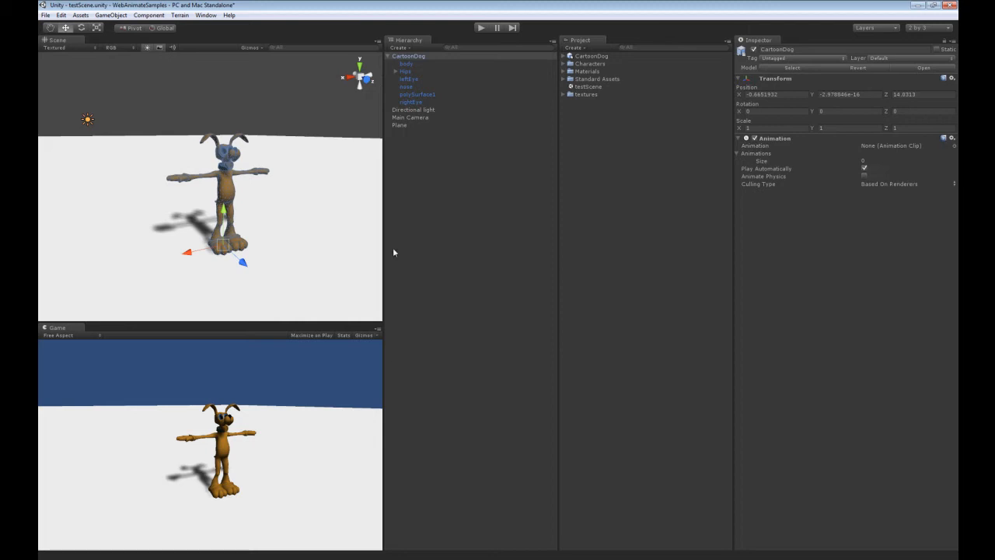
Step: Switch to WebAnimate in the browser and load the motion capture file mt3717.bvh into the empty scene
key("alt+Tab")
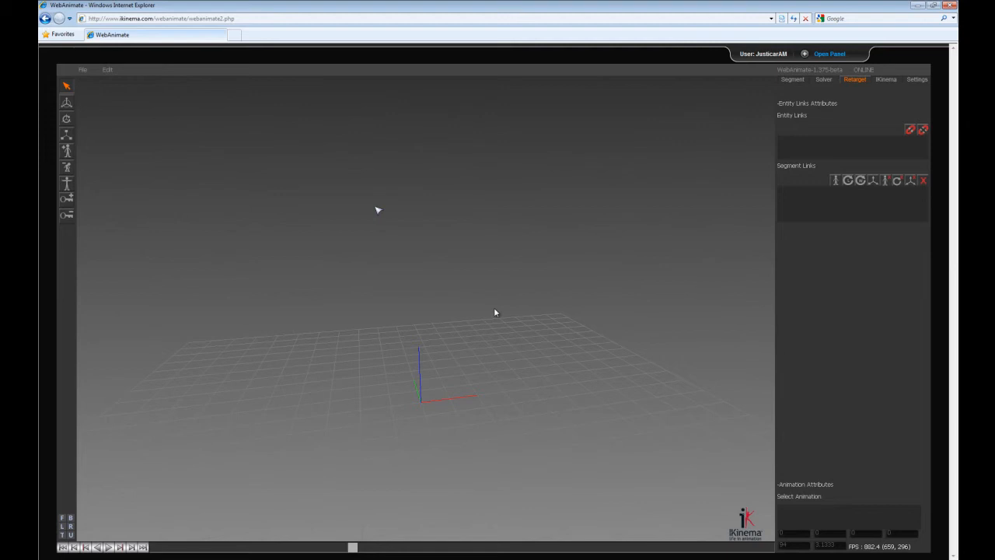
key("ctrl+o")
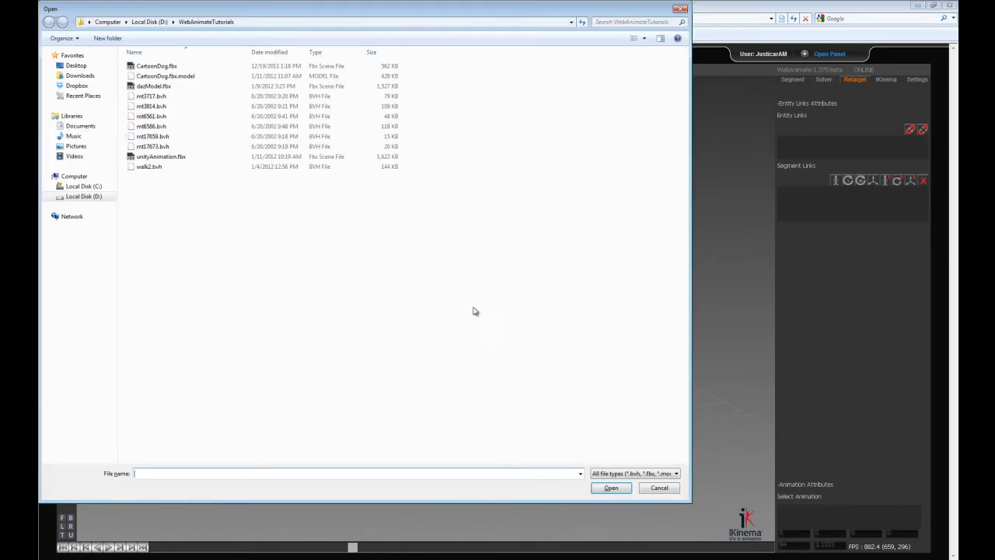
double_click(176, 97)
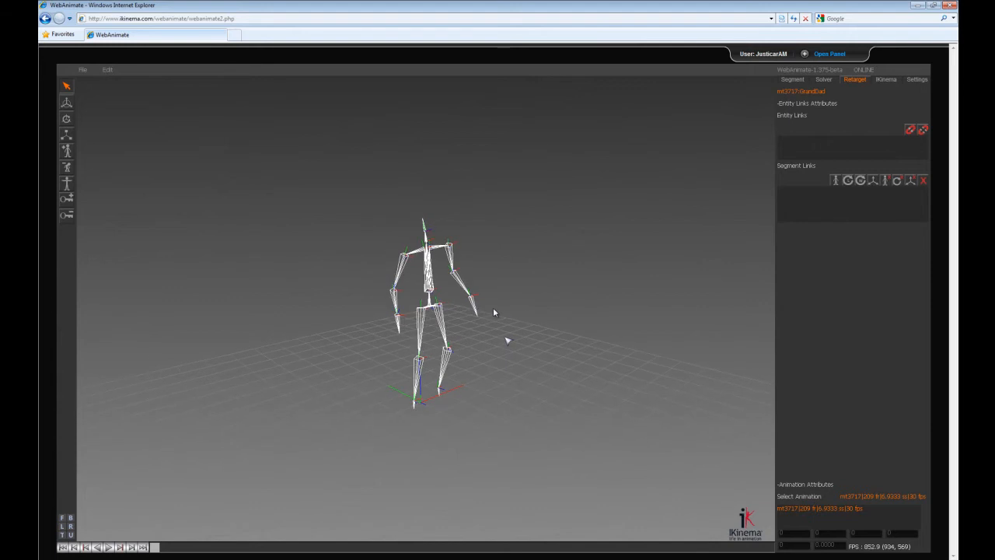
Step: Play the mt3717 animation to review the motion, then stop it and return to the first frame
key("space")
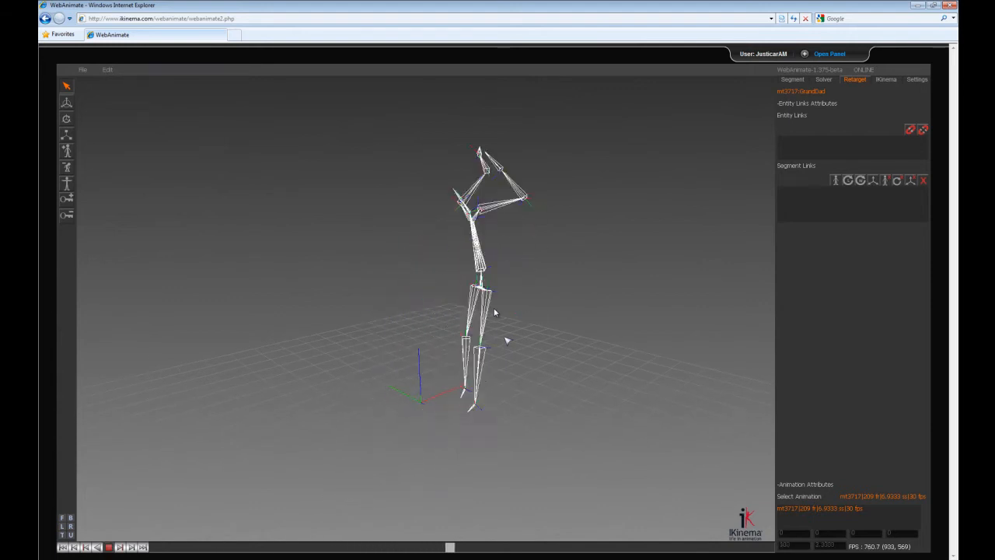
key("space")
key("Home")
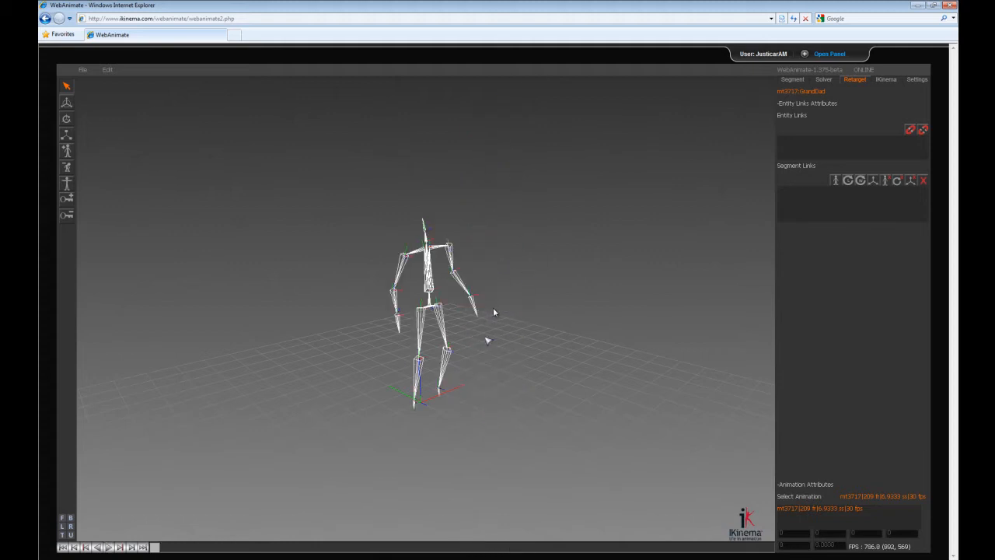
Step: Select the hips of the mt3717 skeleton and reset the skeleton to its bind pose
middle_click_drag(525, 338, 503, 326)
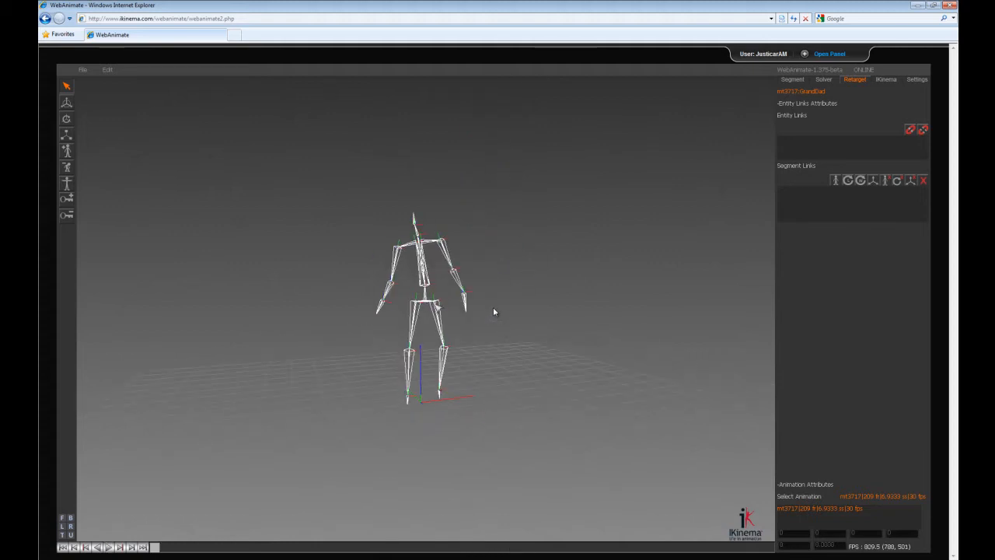
left_click(430, 302)
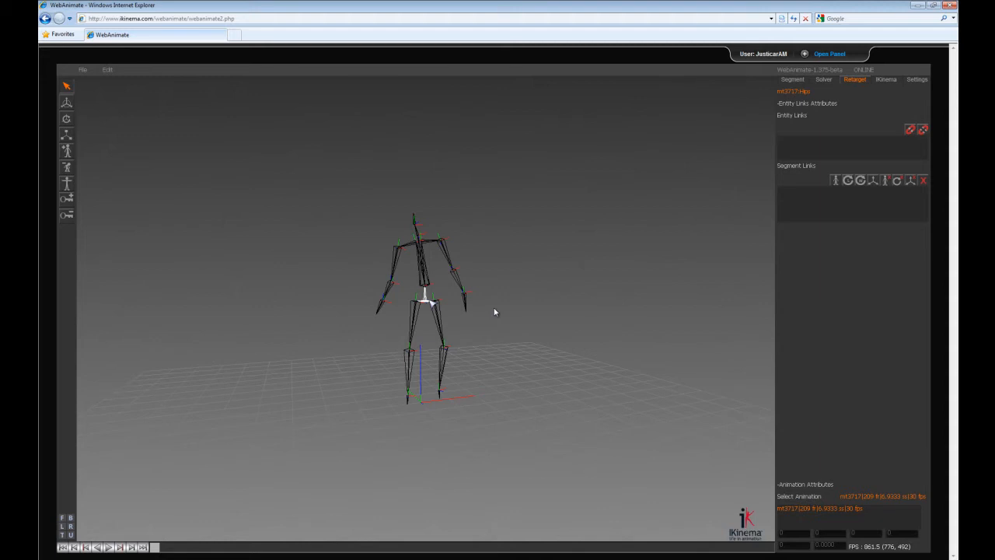
key("b")
mouse_move(541, 298)
middle_mouse_down()
mouse_move(528, 314)
mouse_move(546, 313)
mouse_move(485, 308)
middle_mouse_up()
Step: Rotate the RightShoulder segment of the mt3717 skeleton to raise the right arm to horizontal
left_click(400, 281)
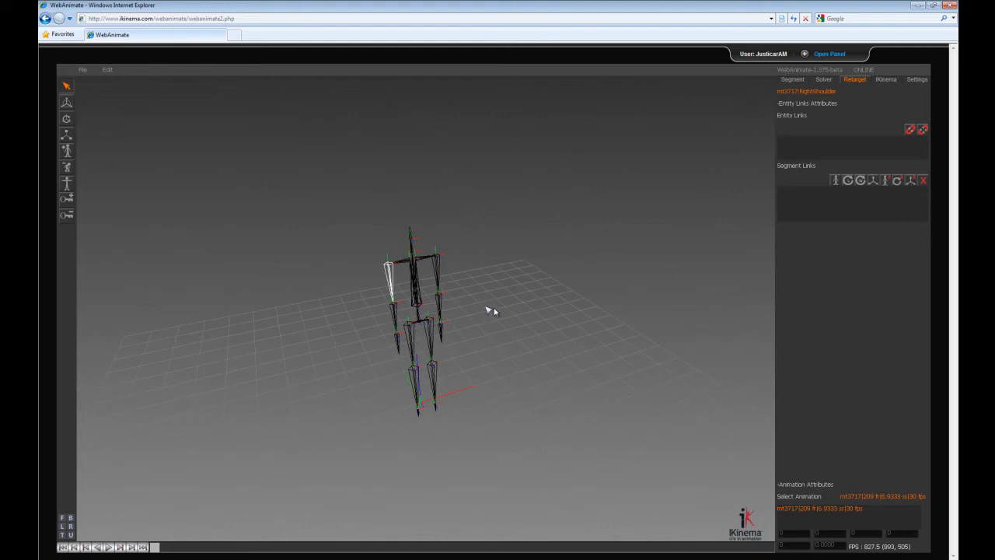
key("e")
left_click_drag(316, 237, 415, 214)
middle_click_drag(495, 312, 492, 306)
Step: Rotate the LeftShoulder segment to raise the left arm to horizontal, completing the T-pose, and return to the selection tool
key("q")
left_click(435, 291)
key("e")
mouse_move(393, 189)
left_mouse_down()
mouse_move(377, 194)
mouse_move(311, 322)
mouse_move(327, 370)
left_mouse_up()
mouse_move(327, 369)
middle_mouse_down()
mouse_move(352, 355)
mouse_move(338, 358)
mouse_move(384, 376)
middle_mouse_up()
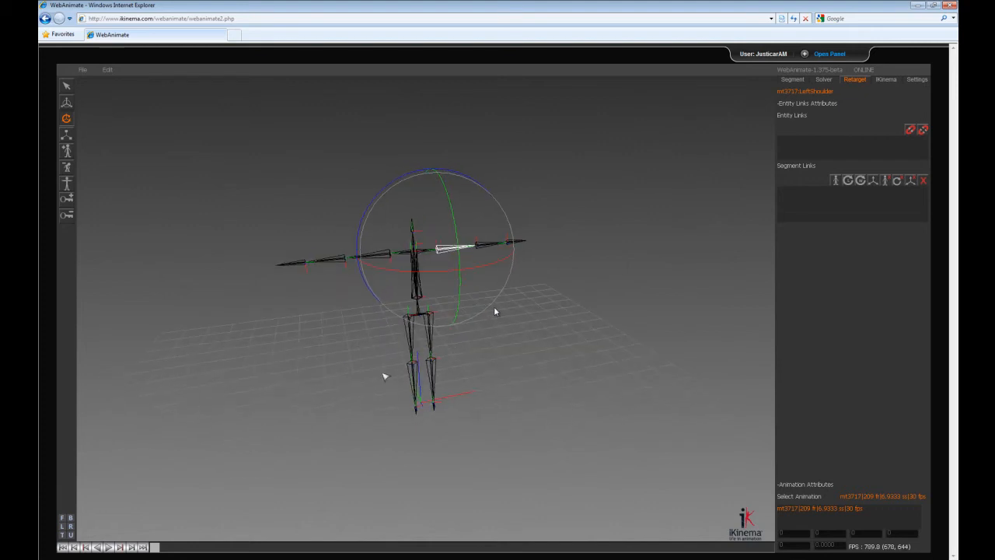
left_click(77, 89)
mouse_move(436, 317)
middle_mouse_down()
mouse_move(556, 306)
mouse_move(456, 306)
mouse_move(479, 313)
mouse_move(417, 321)
mouse_move(515, 322)
mouse_move(495, 315)
middle_mouse_up()
Step: Import CartoonDog.fbx into the WebAnimate scene alongside the mt3717 skeleton
left_click(84, 71)
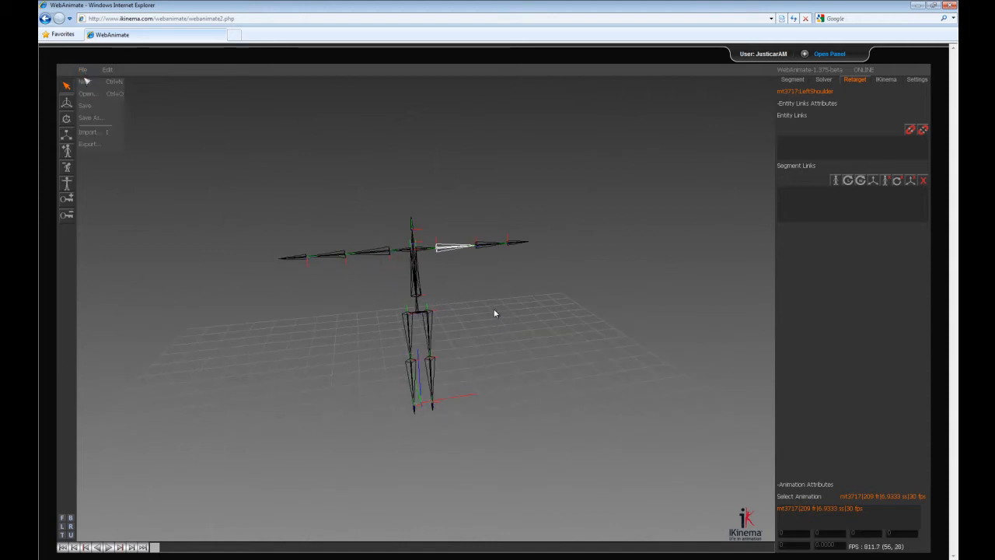
left_click(90, 132)
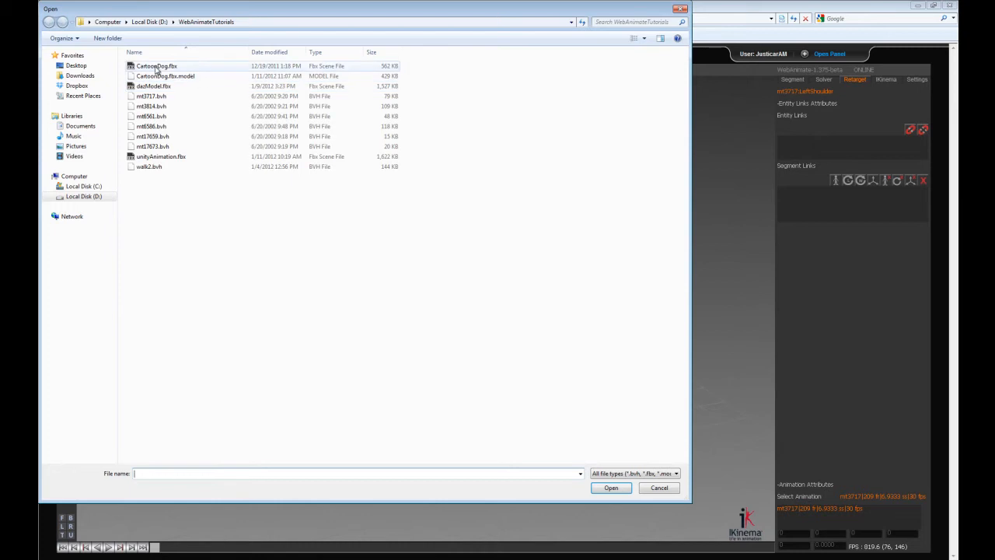
double_click(156, 71)
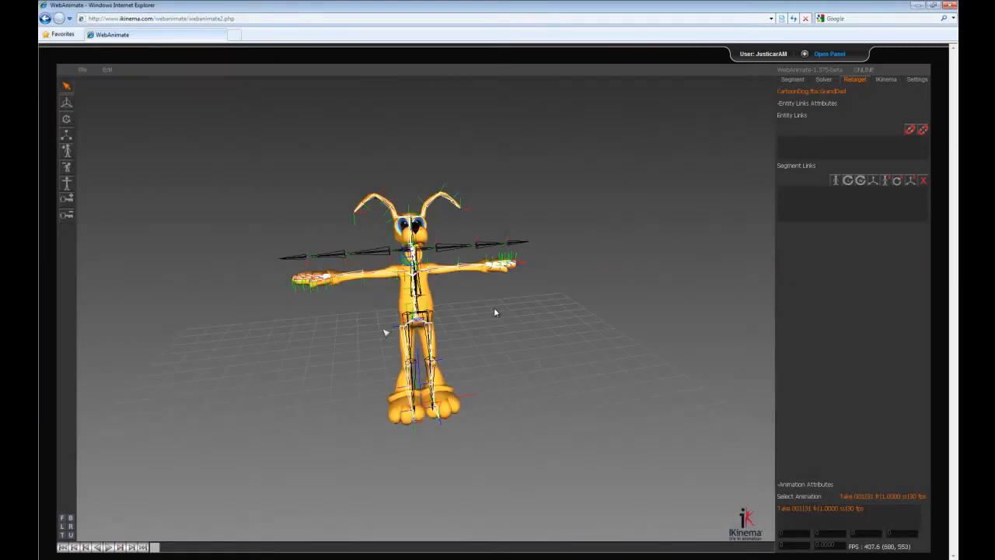
left_click_drag(490, 340, 509, 338)
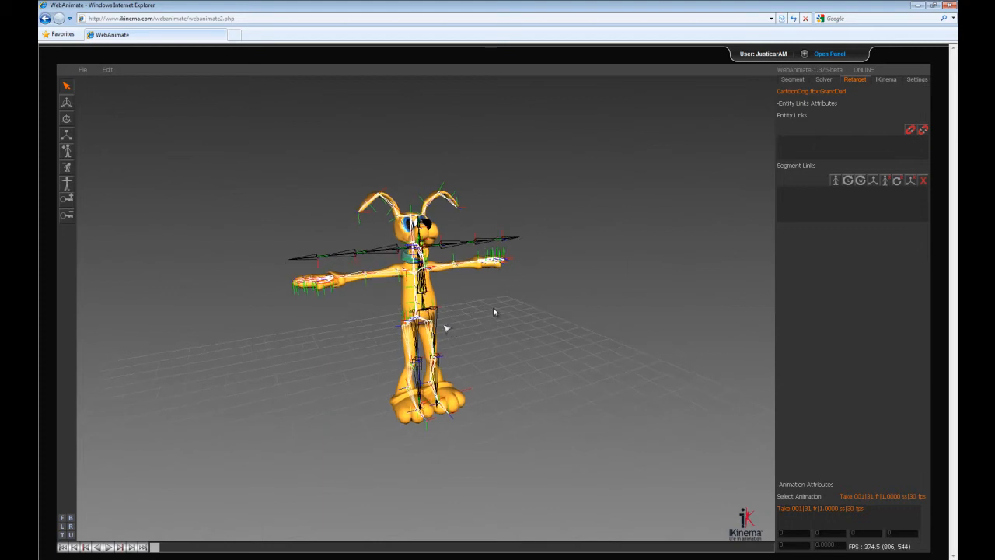
Step: Link the whole mt3717 entity to CartoonDog.fbx using the hips of both skeletons as source and target
scroll(493, 311, "up", 5)
left_click_drag(496, 311, 558, 329)
left_click(510, 292)
left_click(493, 309)
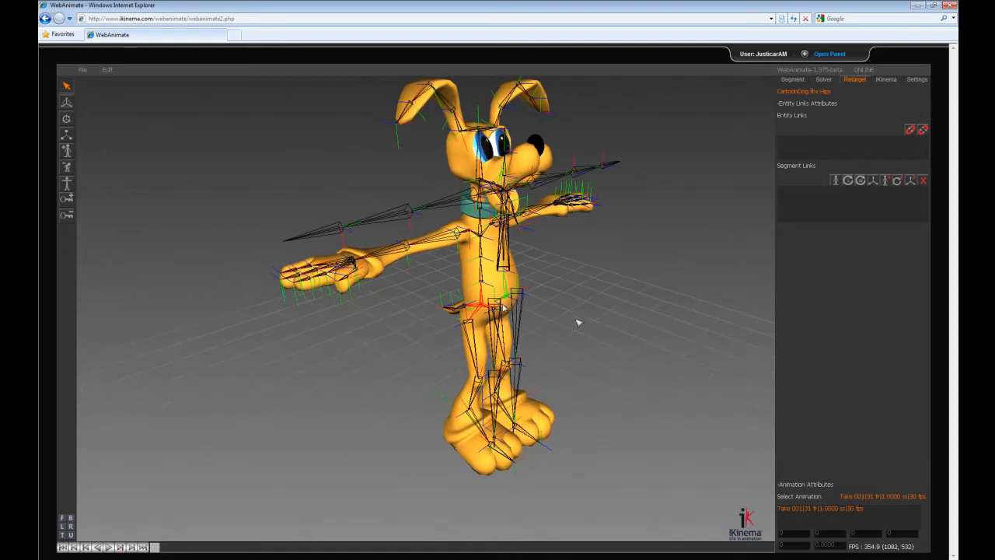
left_click(915, 129)
Step: Inspect the linked skeletons from several angles and remove the entity link between mt3717 and CartoonDog.fbx
middle_click_drag(581, 257, 554, 277)
scroll(562, 268, "down", 2)
middle_click_drag(487, 279, 506, 256)
scroll(510, 260, "up", 5)
scroll(509, 261, "down", 3)
middle_click_drag(506, 334, 518, 318)
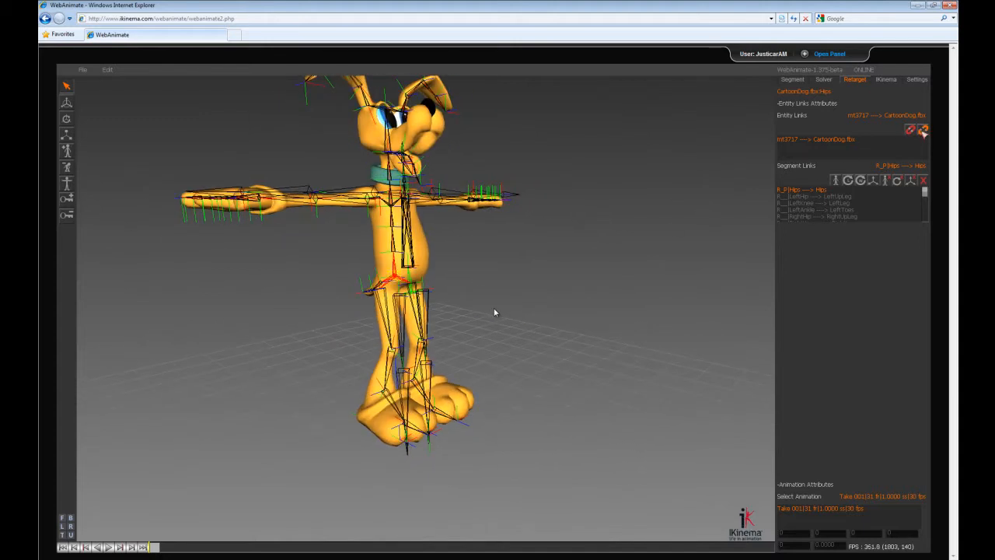
left_click(922, 130)
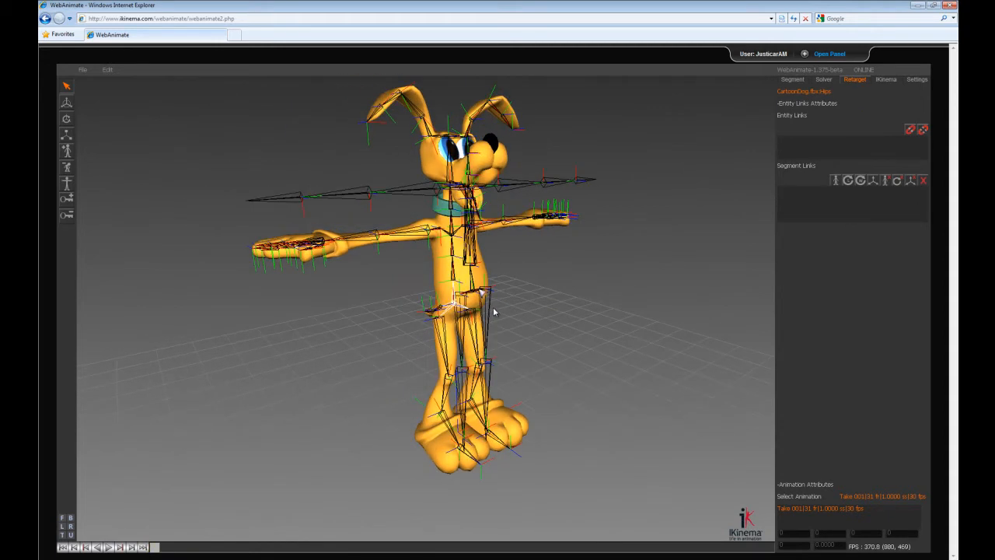
Step: Link the Hips segment of mt3717 to the Hips segment of CartoonDog.fbx as a single segment link
middle_click_drag(494, 311, 534, 331)
left_click(472, 297)
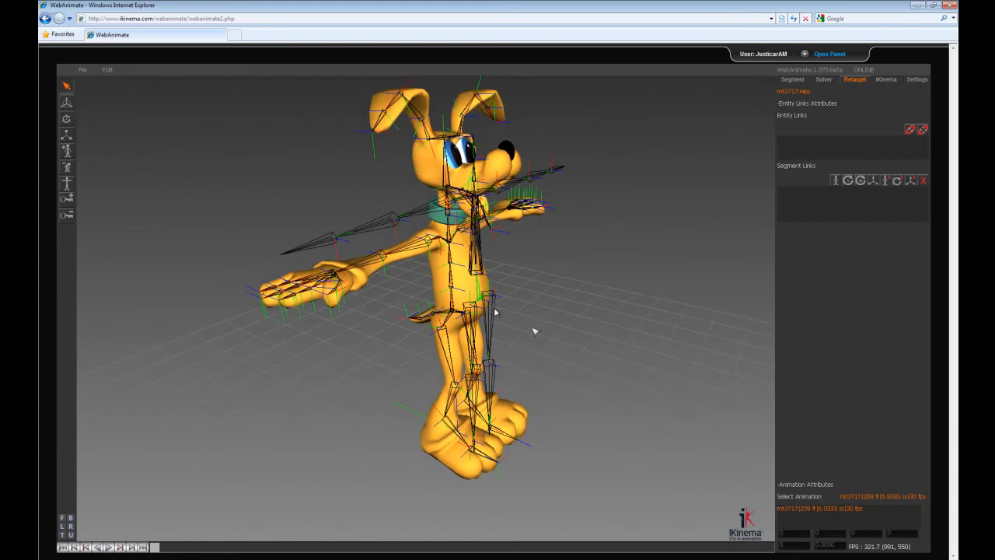
left_click(494, 312)
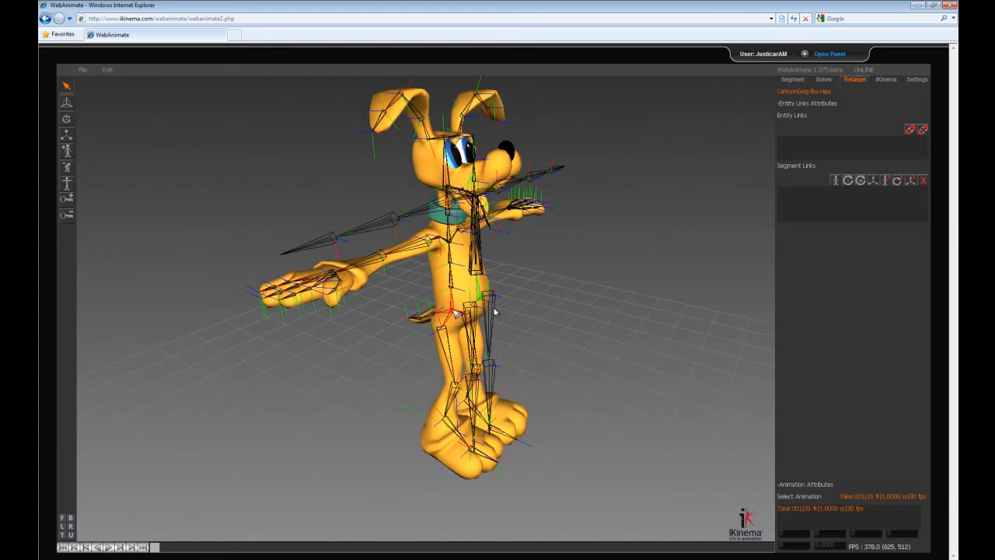
mouse_move(535, 342)
middle_mouse_down()
mouse_move(548, 330)
mouse_move(621, 320)
mouse_move(518, 338)
middle_mouse_up()
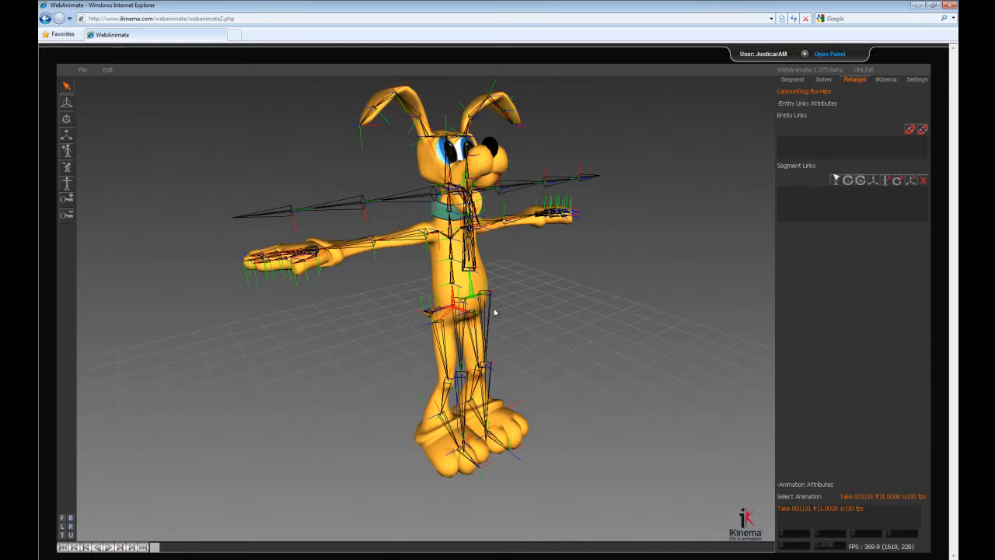
left_click(836, 181)
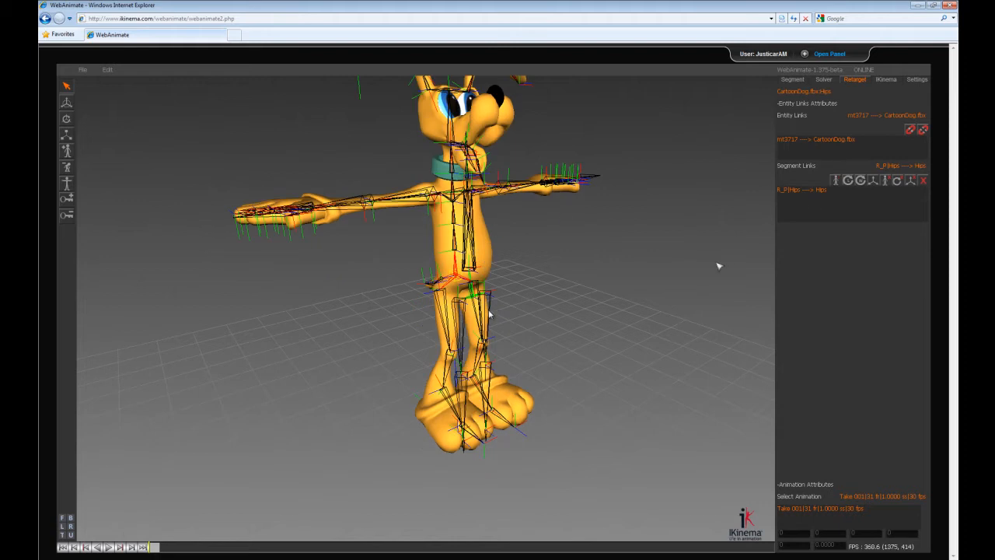
Step: Link the Chest segment of mt3717 to the Spine3 segment of CartoonDog.fbx
mouse_move(606, 304)
middle_mouse_down()
mouse_move(650, 285)
mouse_move(675, 290)
mouse_move(516, 293)
mouse_move(614, 307)
middle_mouse_up()
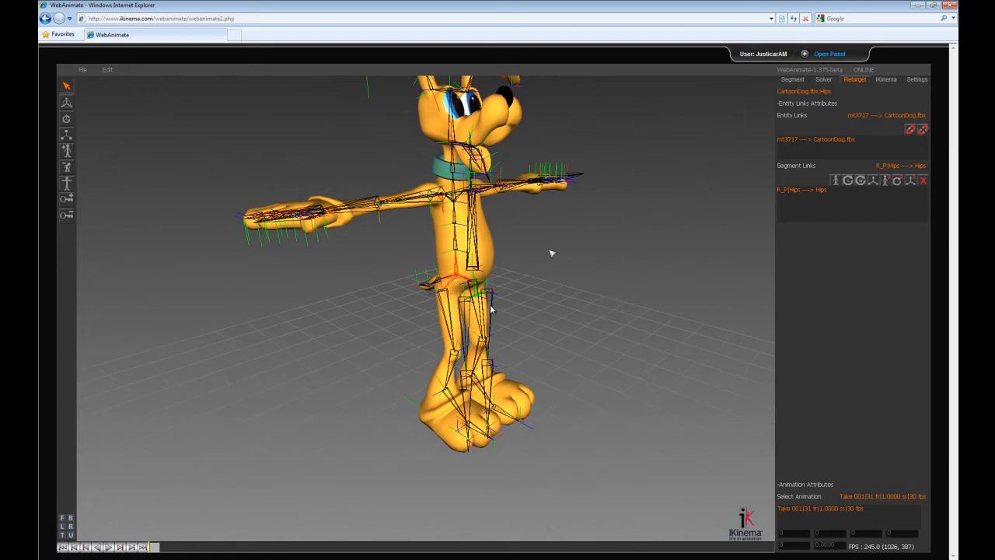
left_click(473, 205)
left_click(454, 198)
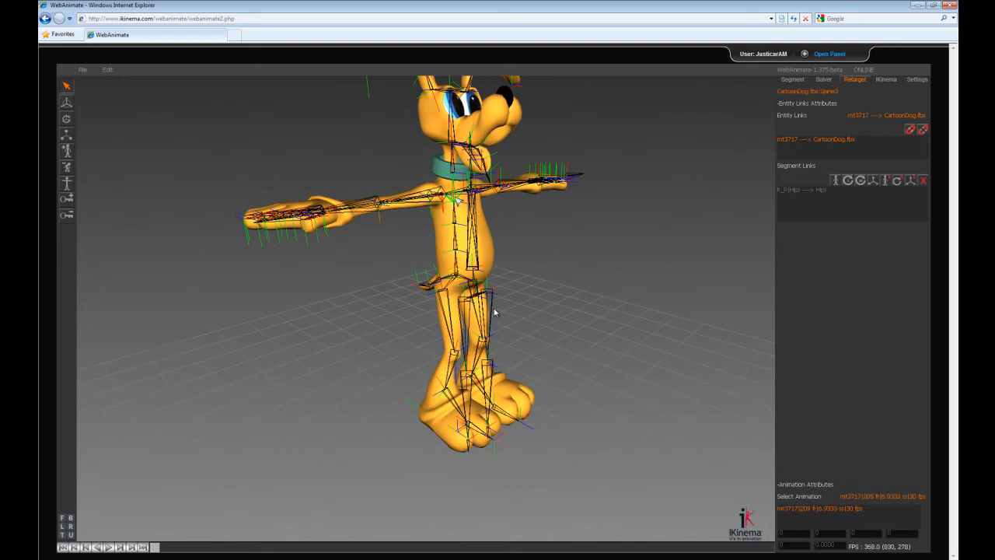
left_click(476, 223)
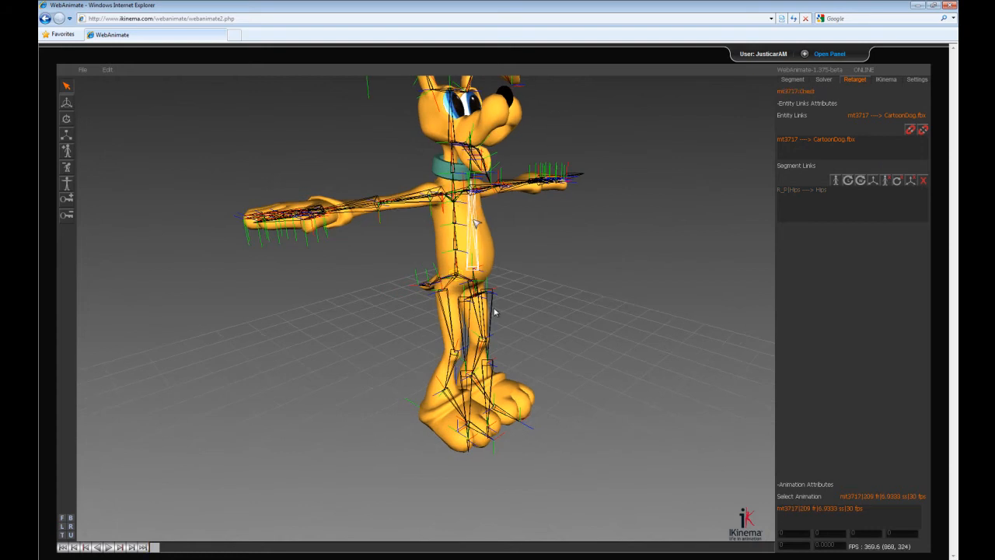
left_click(459, 223)
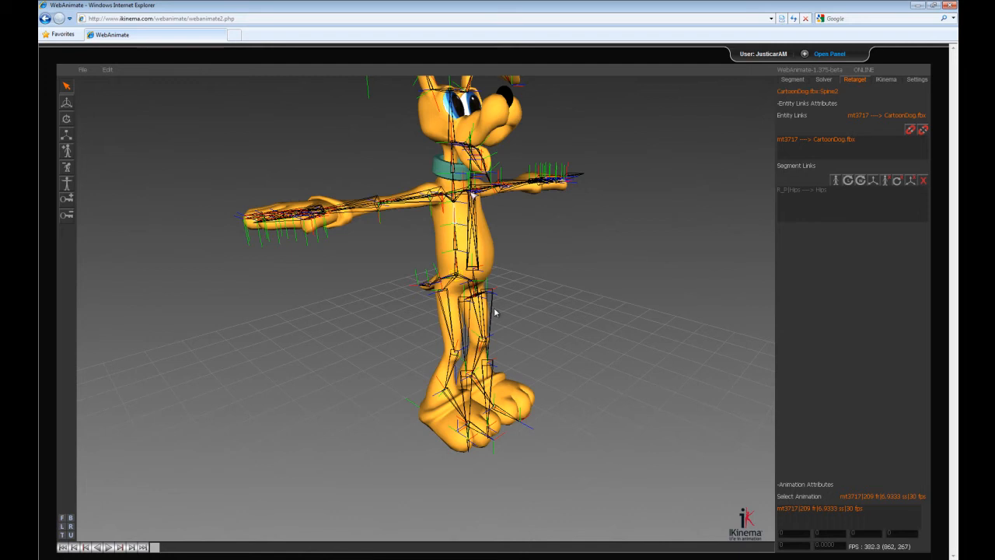
left_click(495, 312)
middle_click_drag(456, 204, 501, 241)
left_click(453, 256)
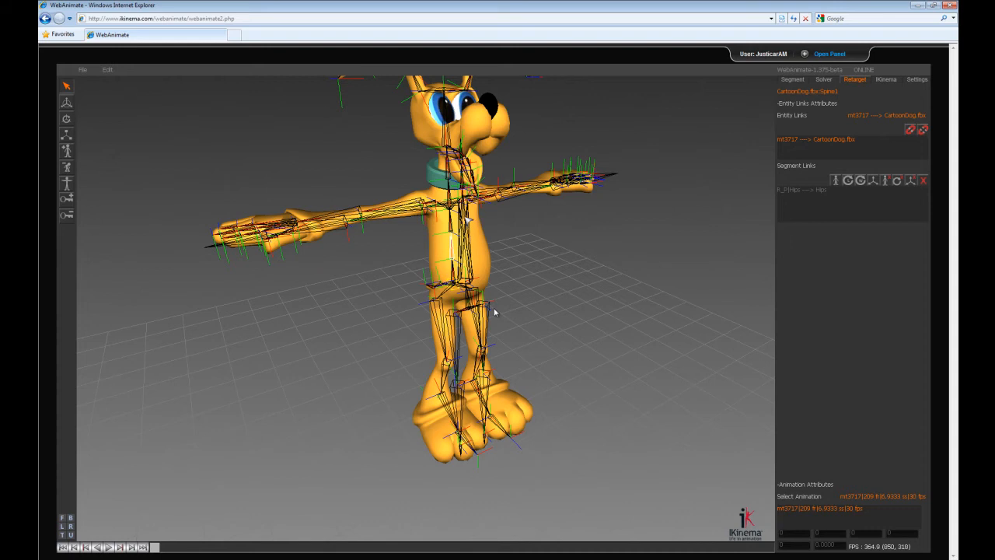
left_click(494, 312)
left_click(458, 209)
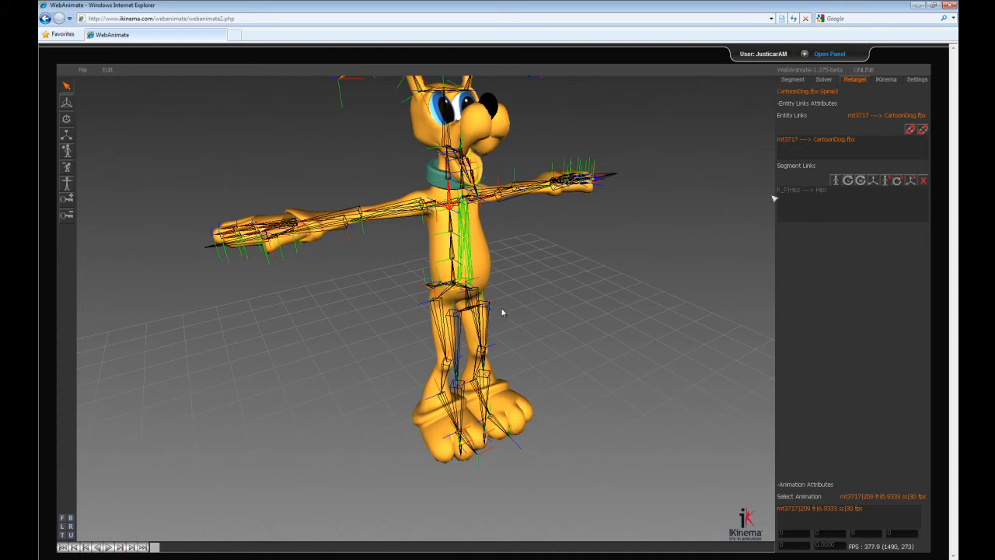
left_click(837, 181)
Step: Try linking the mt3717 RightCollar segment to CartoonDog's RightShoulder segment, and delete that segment link
middle_click_drag(616, 320, 633, 302)
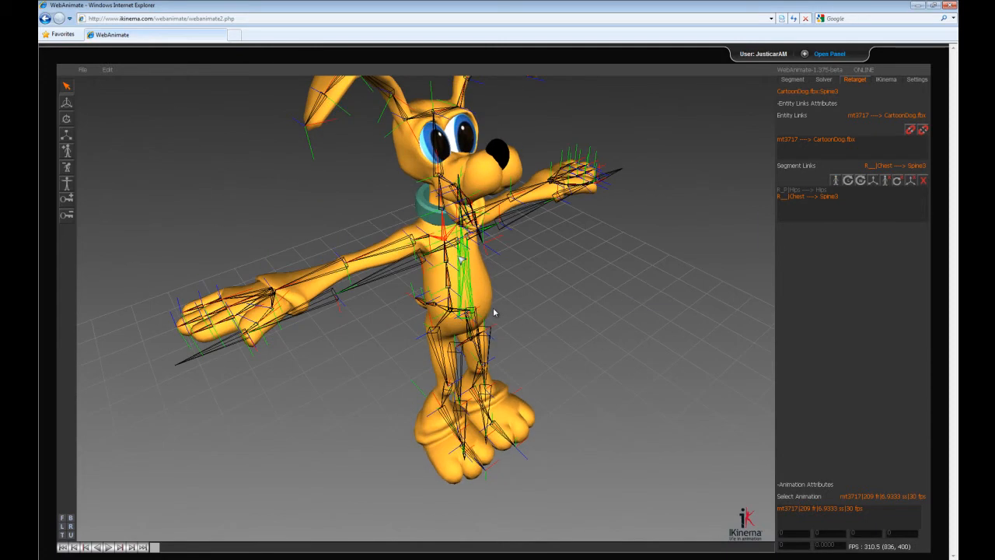
left_click(431, 254)
left_click(426, 240)
left_click(835, 183)
middle_click_drag(479, 308, 498, 306)
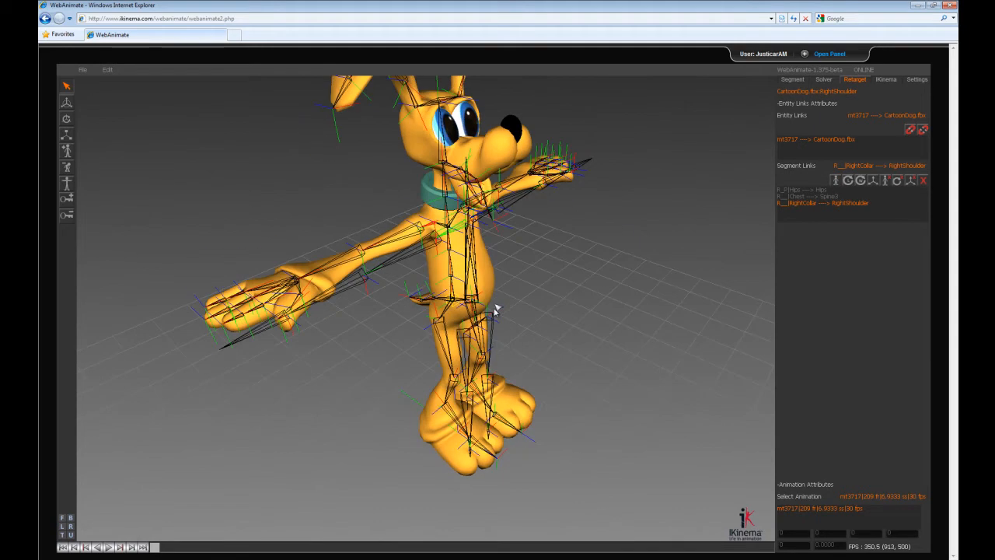
left_click(924, 181)
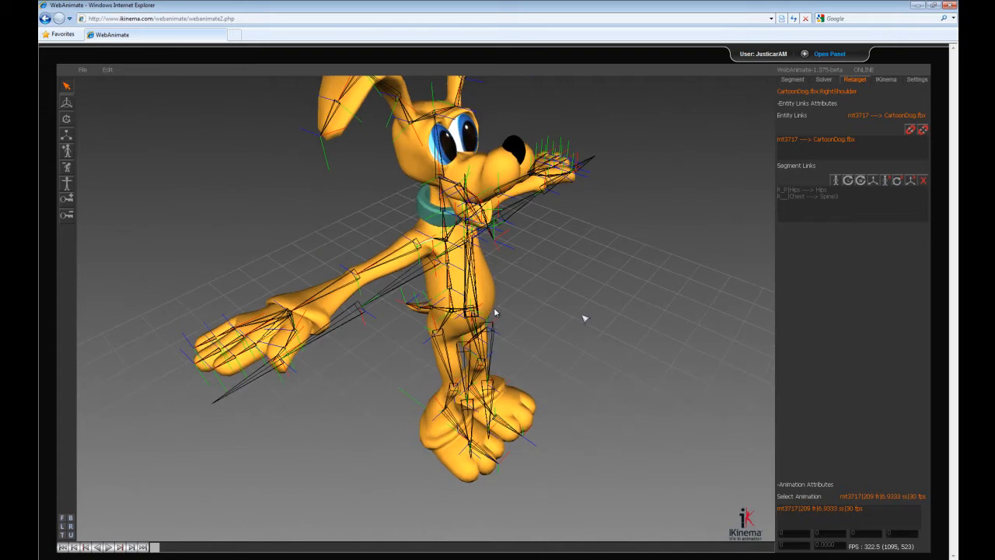
Step: Link the Neck segment of mt3717 to the Neck segment of CartoonDog.fbx
left_click(467, 217)
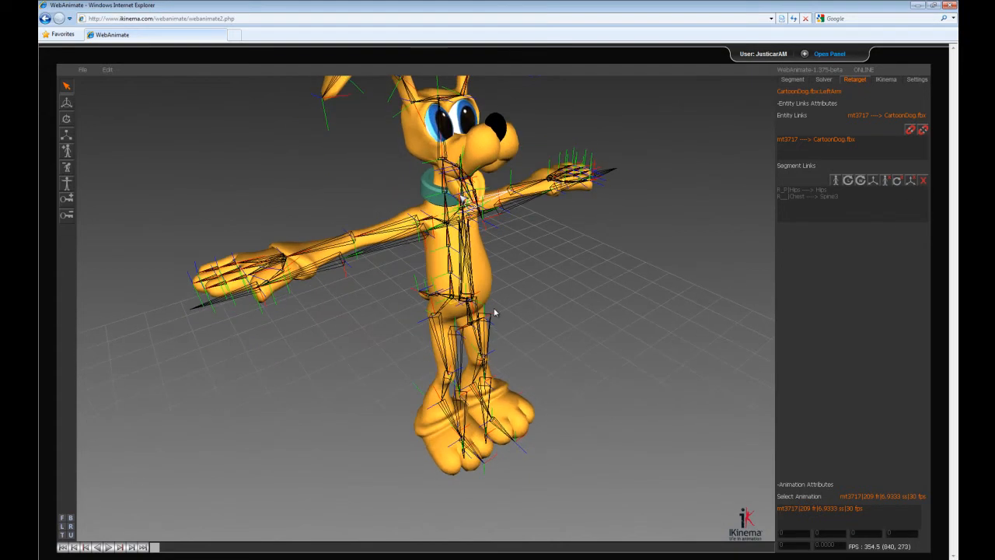
left_click(464, 193)
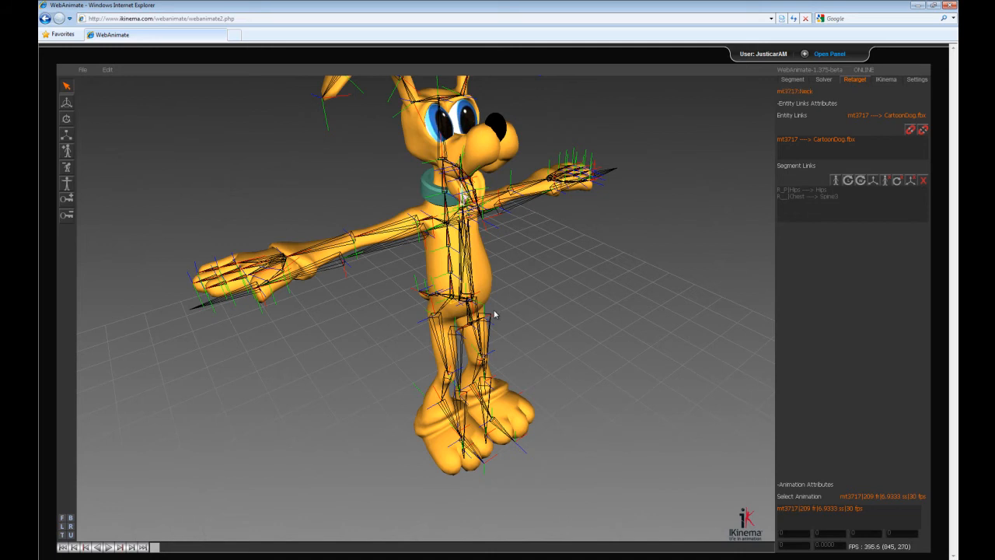
left_click(464, 226)
left_click(464, 195)
left_click(448, 180)
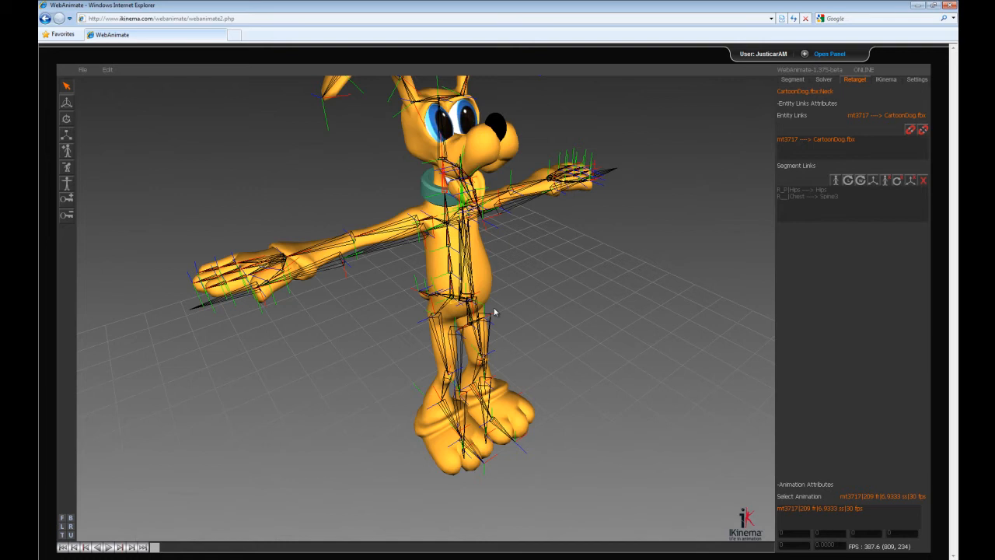
left_click(836, 181)
Step: Link the Head segment of mt3717 to the Head segment of CartoonDog.fbx
left_click(461, 165)
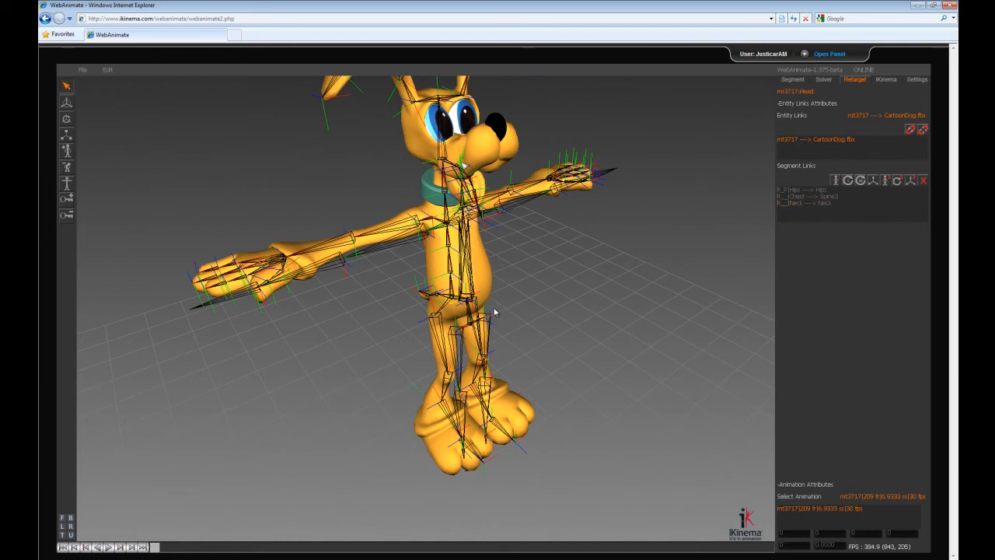
left_click(447, 146)
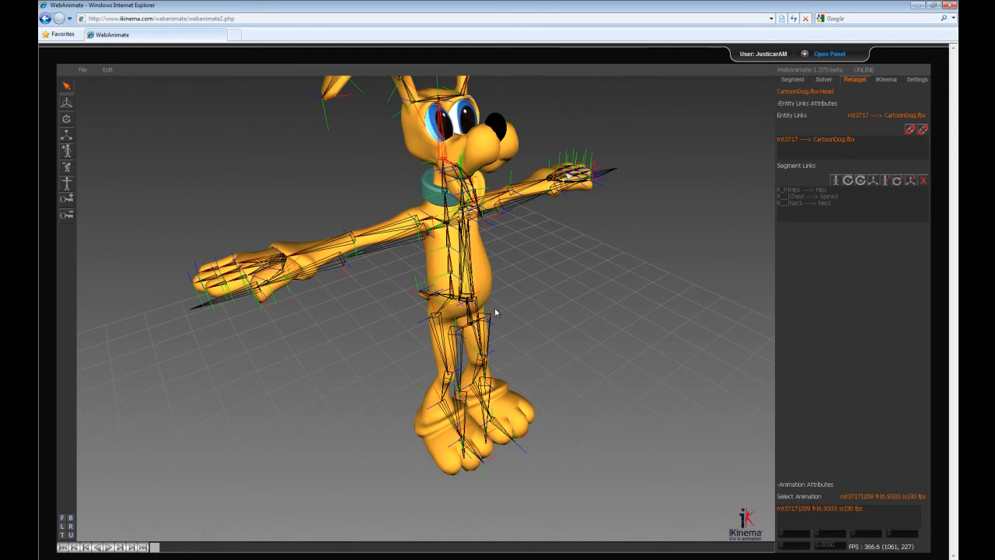
mouse_move(555, 256)
middle_mouse_down()
mouse_move(531, 267)
mouse_move(555, 256)
middle_mouse_up()
left_click(834, 180)
Step: Link mt3717's RightCollar to CartoonDog's RightShoulder segment and its RightShoulder to the dog's RightArm segment
mouse_move(547, 338)
middle_mouse_down()
mouse_move(490, 322)
mouse_move(555, 339)
mouse_move(489, 337)
mouse_move(547, 344)
middle_mouse_up()
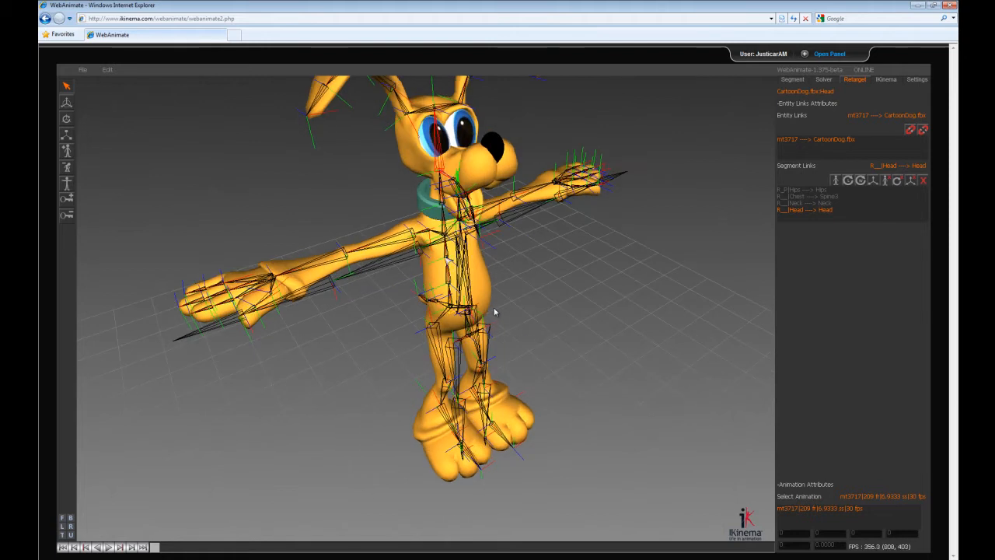
left_click(426, 247)
left_click(423, 234)
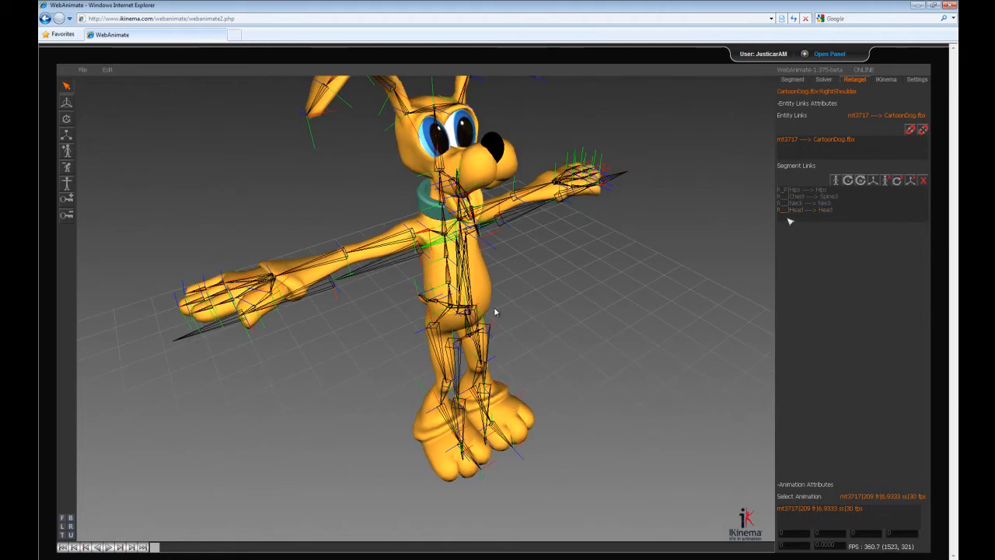
left_click(833, 181)
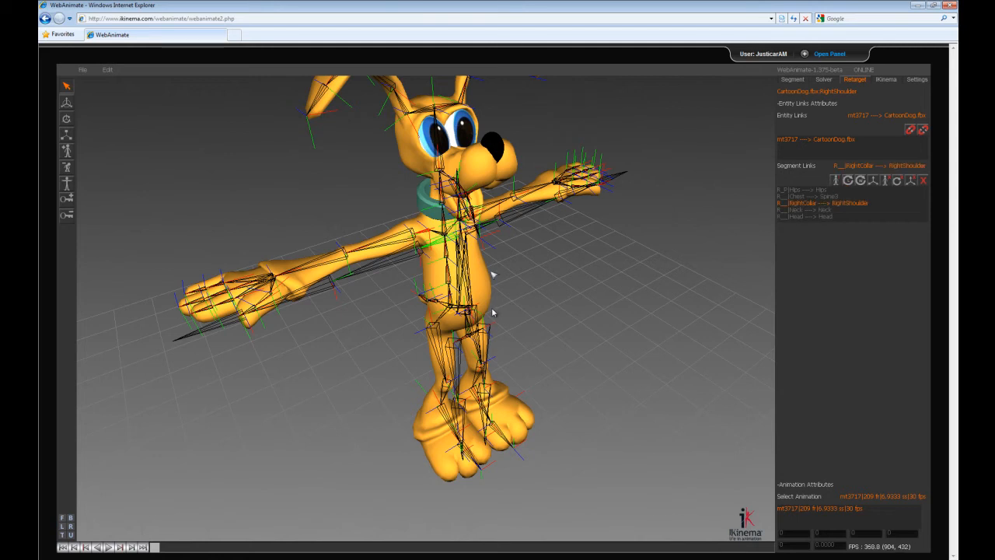
left_click(348, 278)
left_click(355, 255)
left_click(836, 179)
Step: Link mt3717's RightElbow to CartoonDog's RightForeArm segment and its right wrist to the dog's RightHand segment
left_click(265, 310)
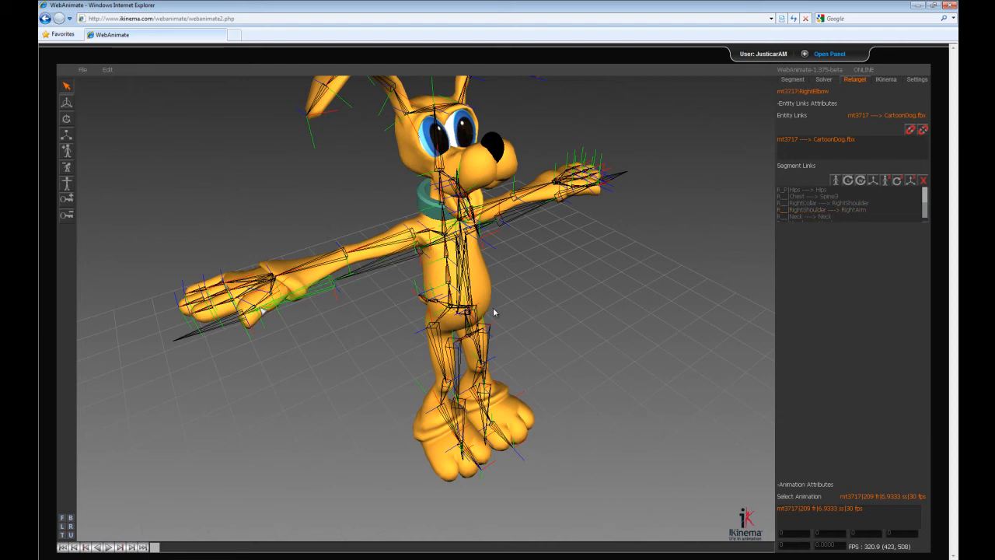
left_click(282, 275)
left_click(837, 182)
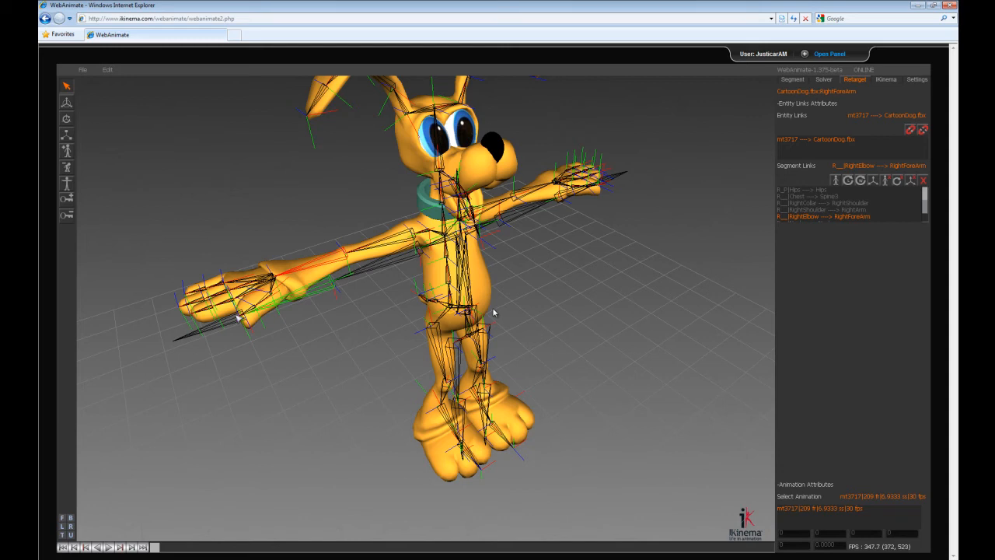
left_click(258, 287)
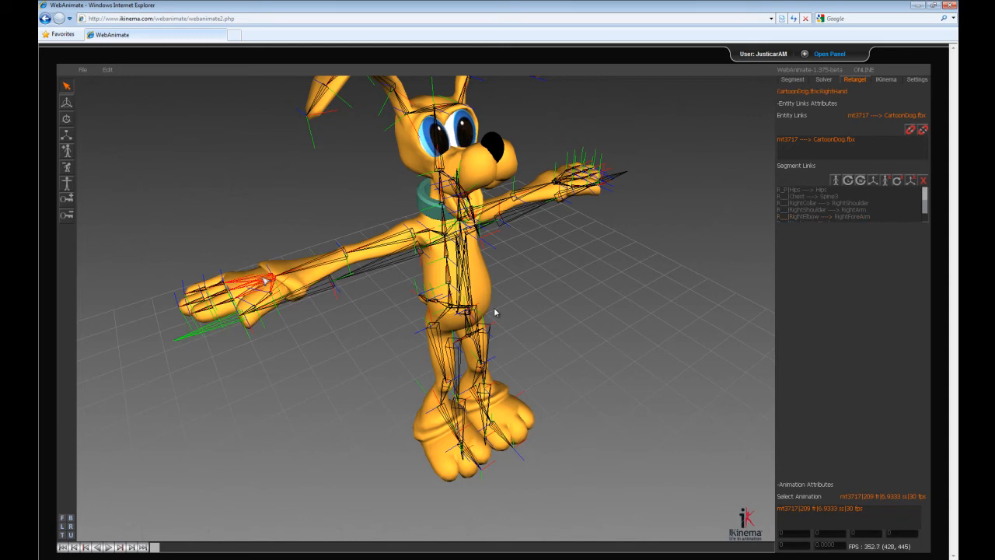
left_click(835, 182)
Step: Link mt3717's LeftCollar to CartoonDog's LeftShoulder segment and its LeftShoulder to the dog's LeftArm segment
middle_click_drag(573, 296, 519, 296)
left_click(470, 237)
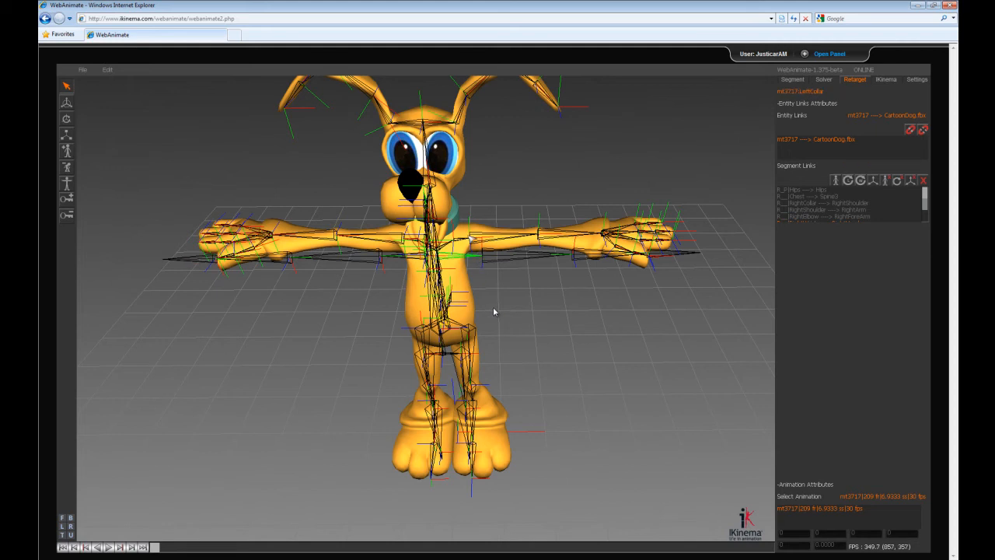
left_click(460, 240)
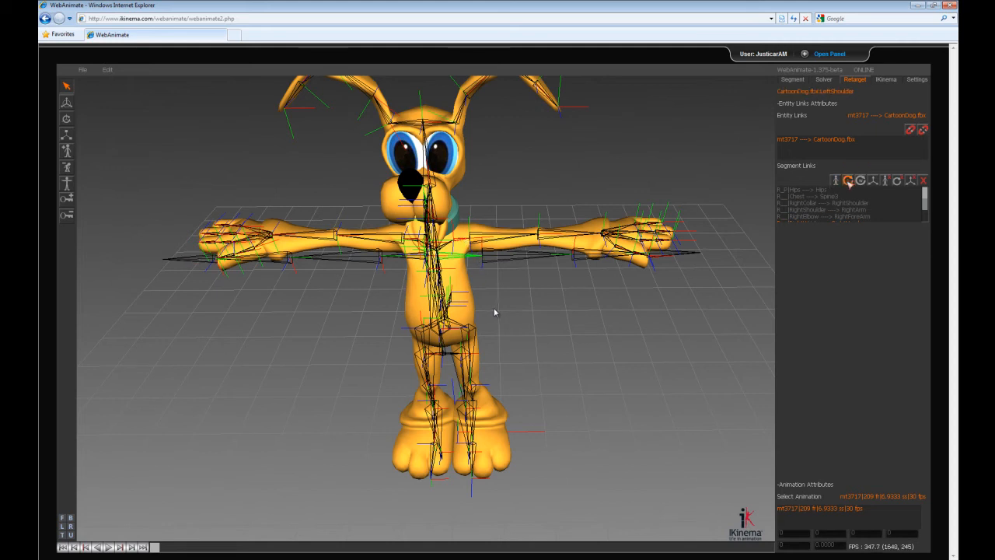
left_click(836, 182)
left_click(561, 258)
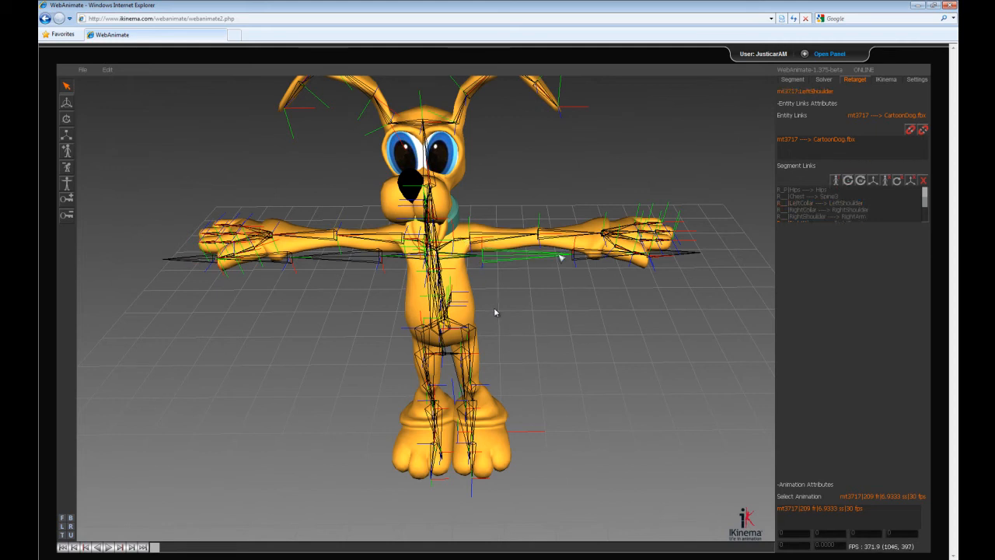
left_click(530, 235)
left_click(836, 182)
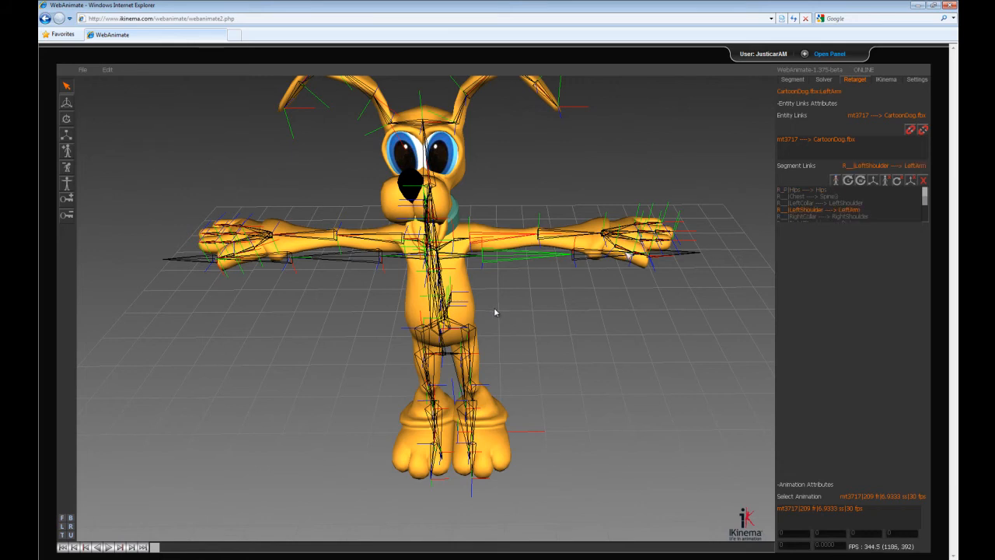
Step: Link mt3717's LeftElbow to CartoonDog's LeftForeArm segment and its LeftWrist to the dog's LeftHand segment
left_click(587, 237)
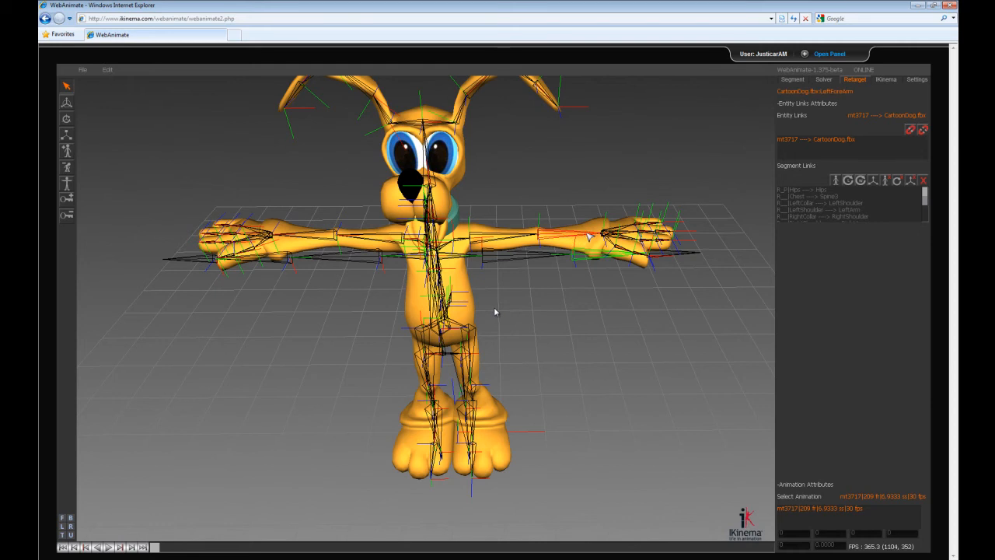
left_click(838, 182)
middle_click_drag(633, 275, 627, 275)
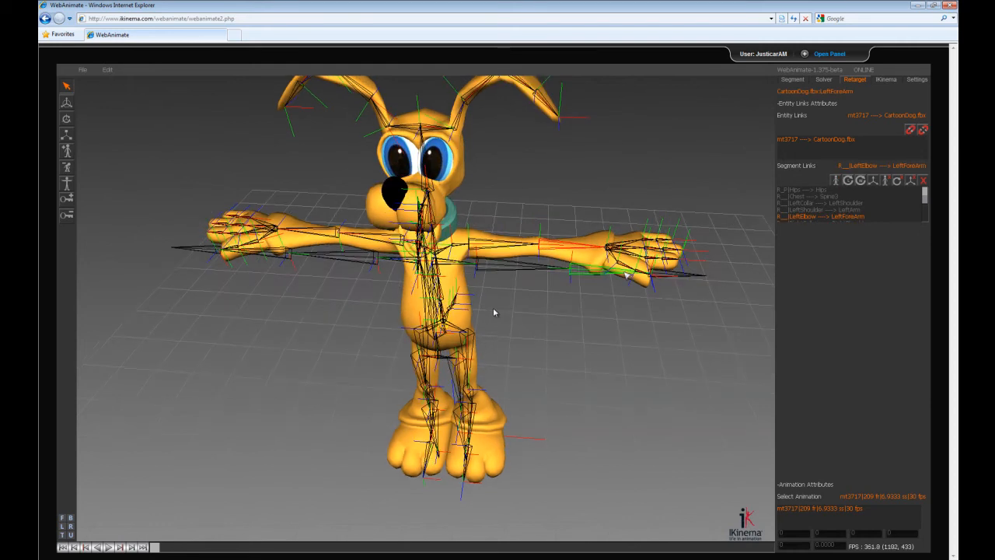
left_click(690, 275)
left_click(625, 244)
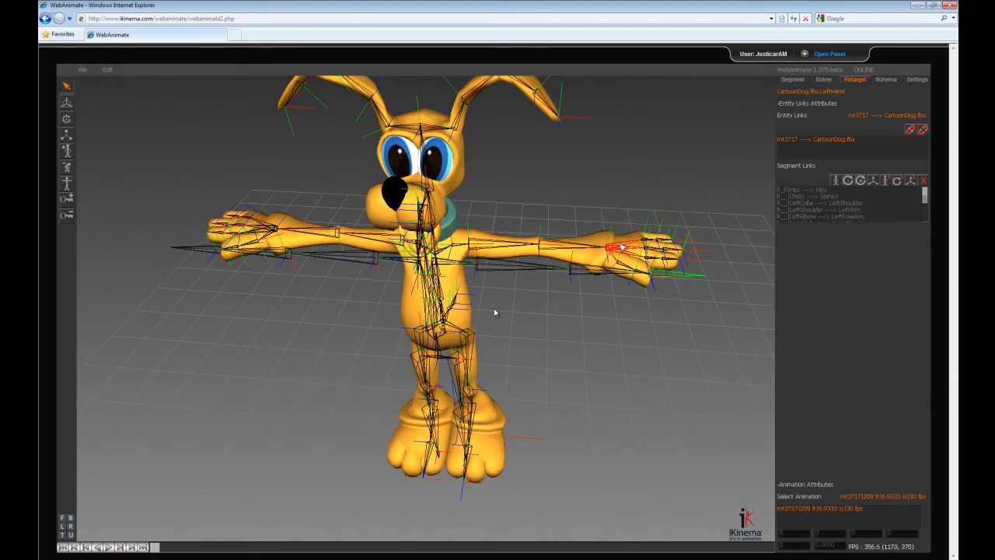
left_click(835, 183)
Step: Link mt3717's RightHip to CartoonDog's RightUpLeg segment and its RightKnee to the dog's RightLeg segment
middle_click_drag(484, 317, 558, 311)
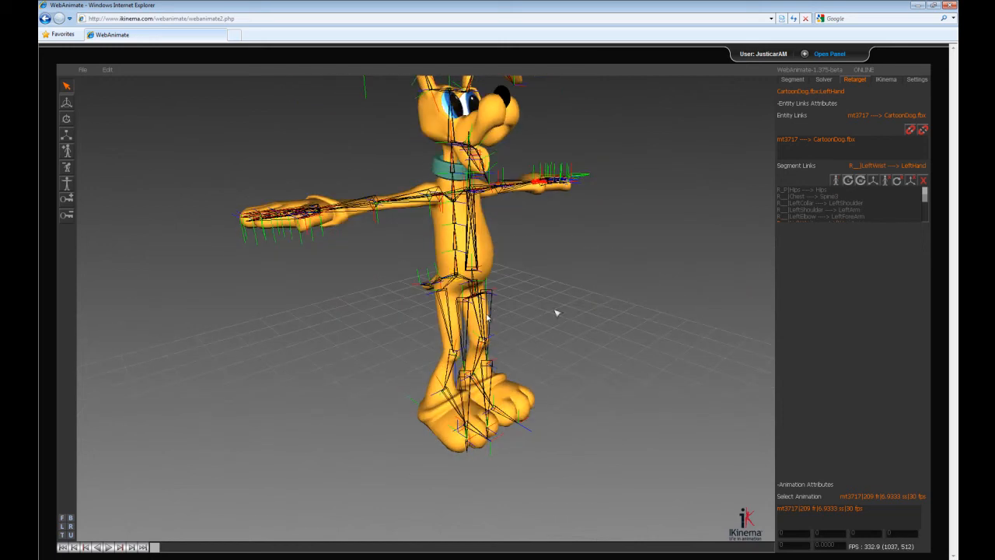
left_click(494, 311)
left_click(455, 342)
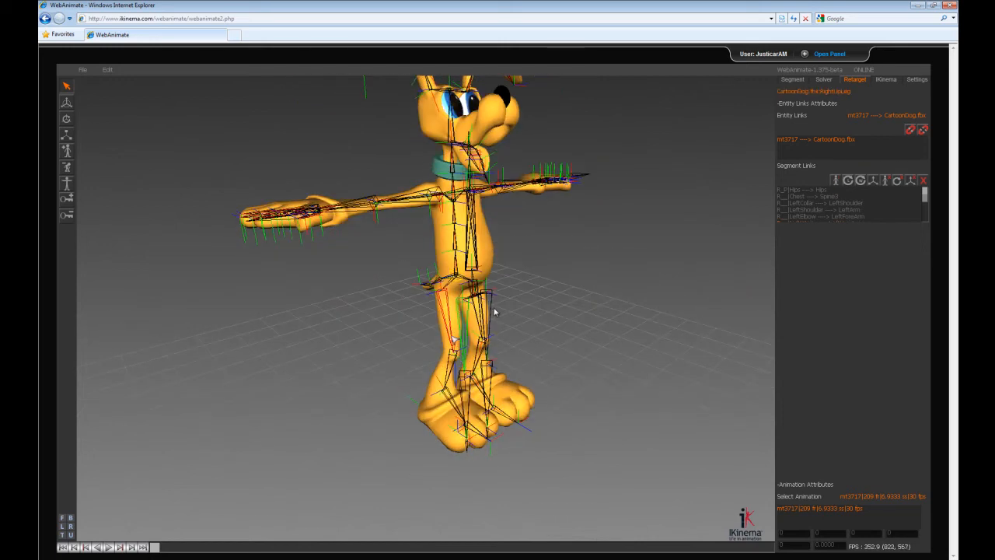
left_click(836, 181)
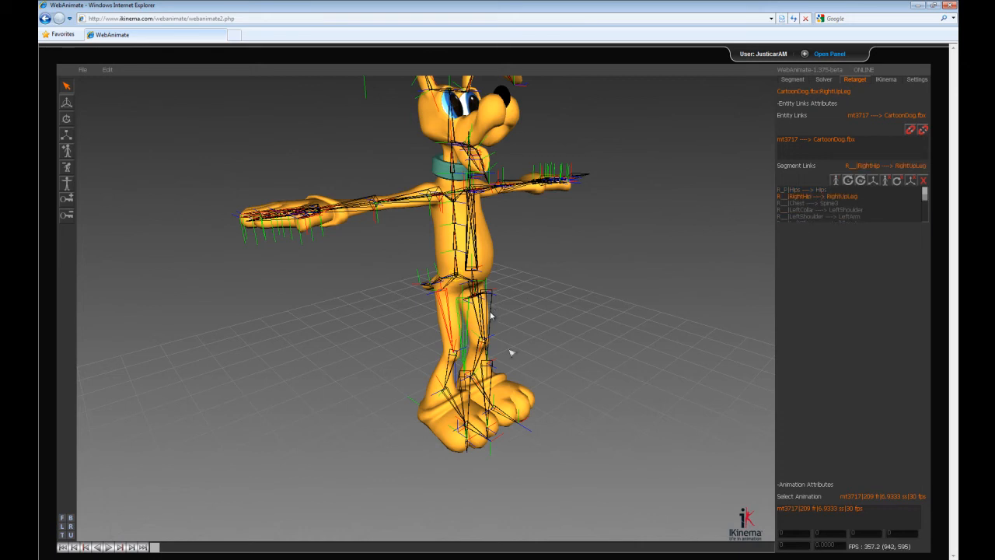
left_click(469, 412)
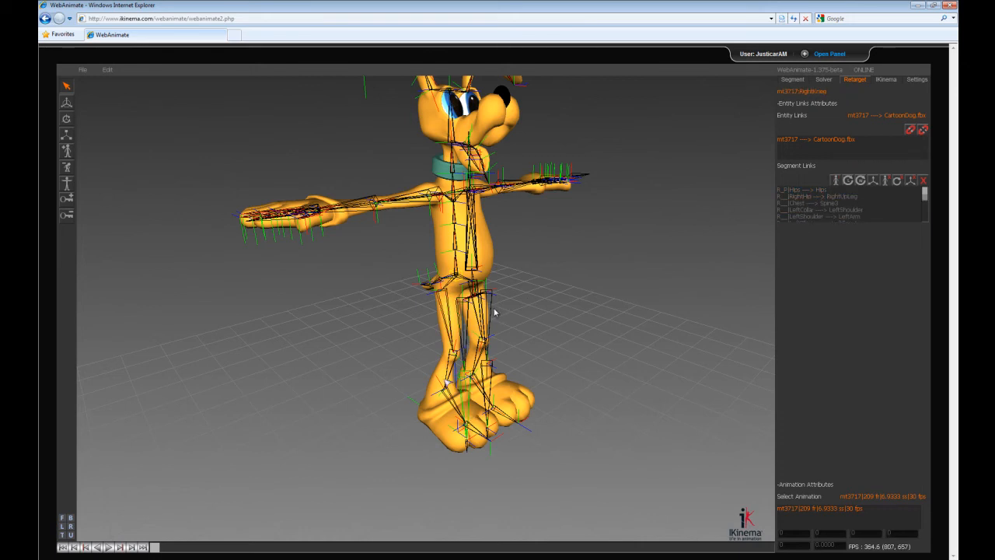
left_click(448, 375)
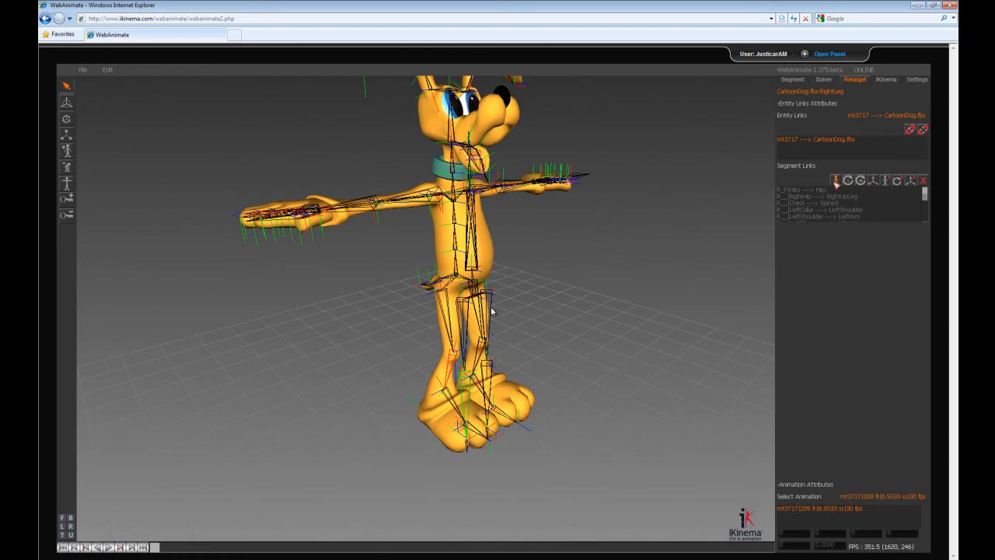
left_click(836, 181)
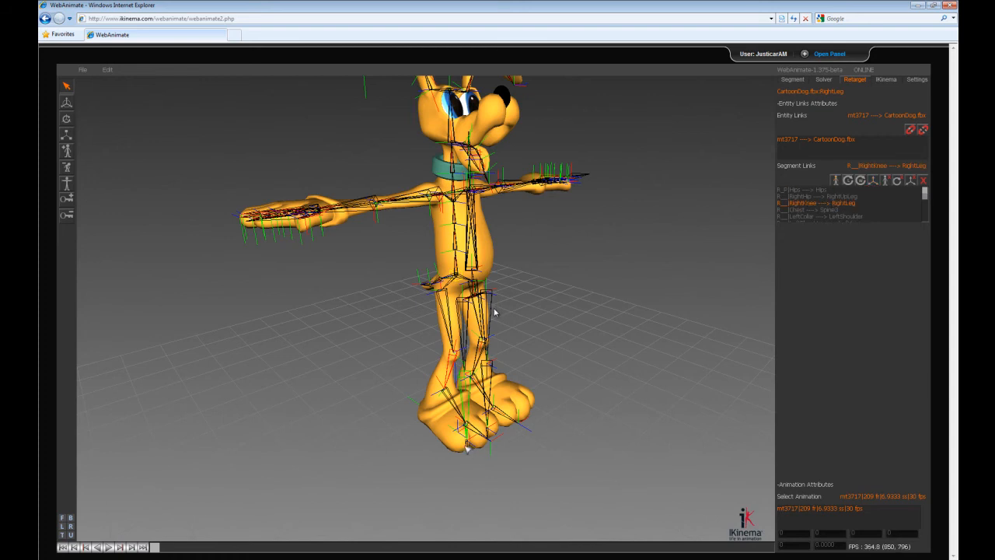
Step: Link the RightAnkle segment of mt3717 to the RightToes segment of CartoonDog.fbx
left_click(456, 413)
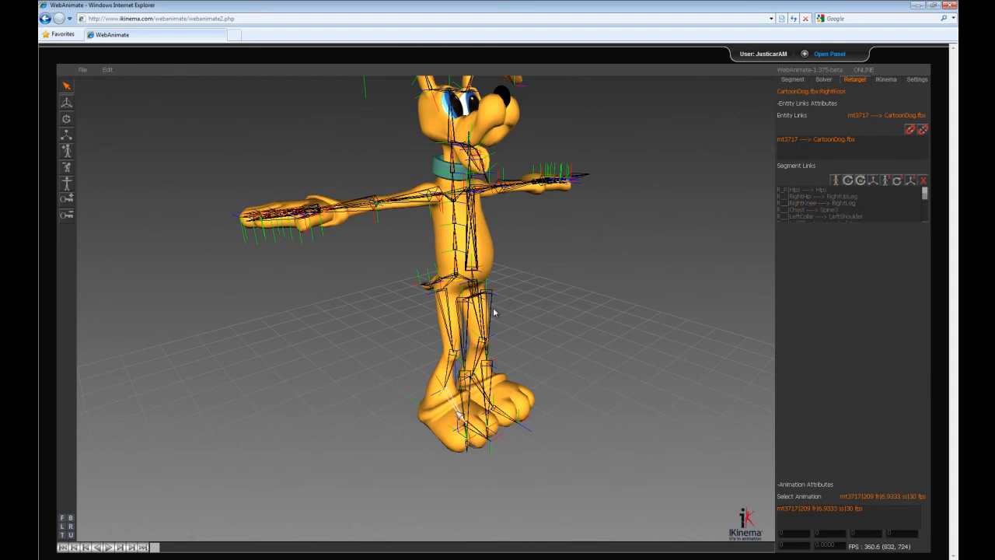
left_click(467, 445)
left_click(484, 440)
left_click(836, 181)
Step: Link the LeftHip segment of mt3717 to the LeftUpLeg segment of CartoonDog.fbx
middle_click_drag(572, 343, 508, 344)
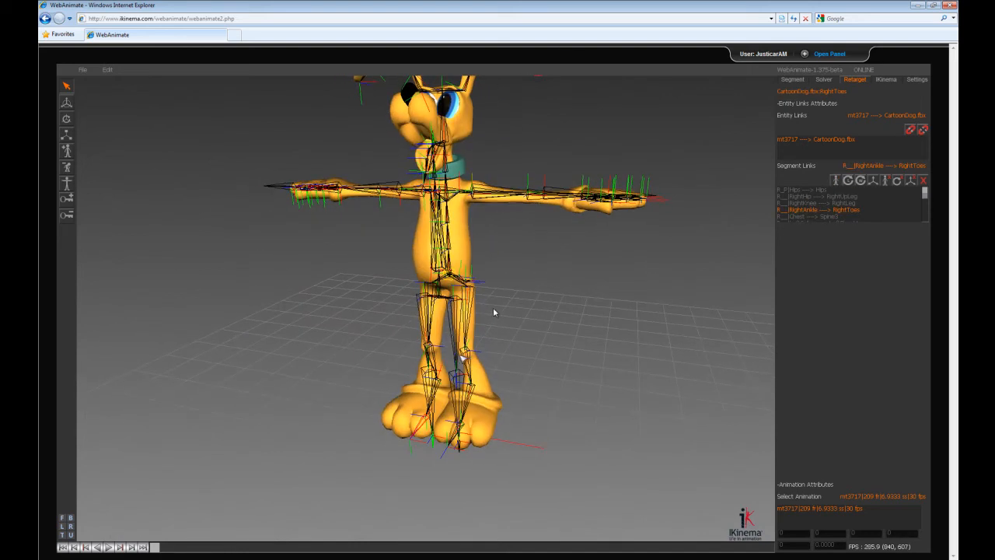
left_click(494, 312)
left_click(458, 358)
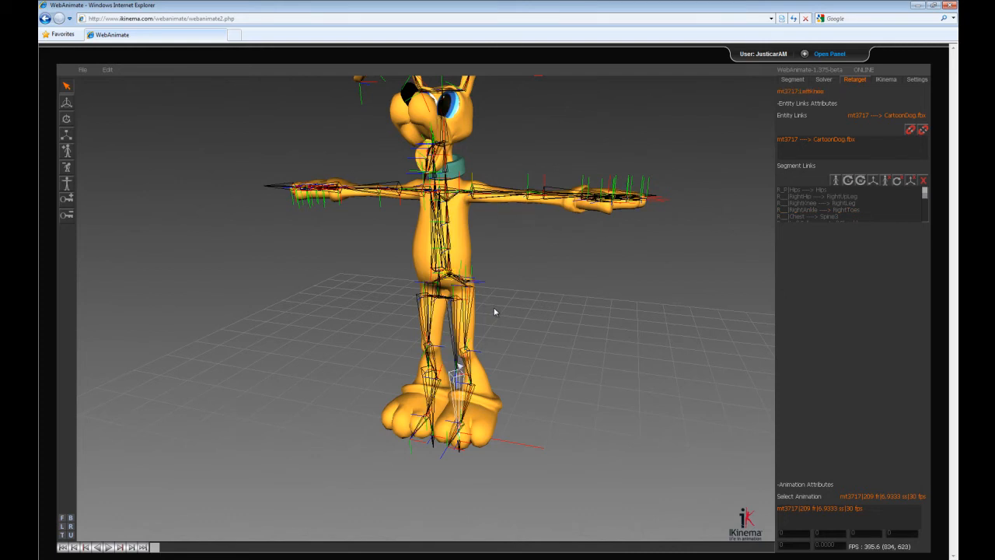
left_click(460, 367)
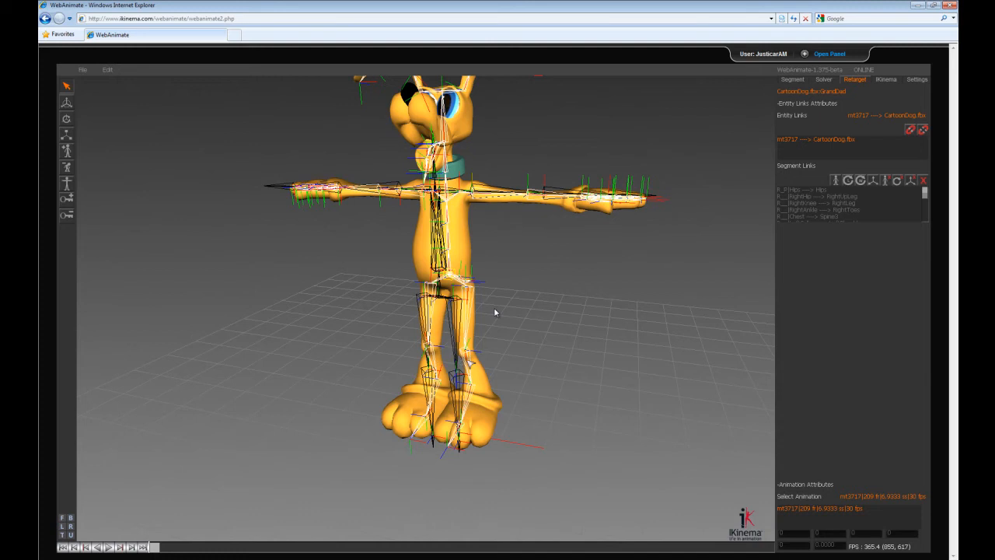
middle_click_drag(485, 363, 473, 361)
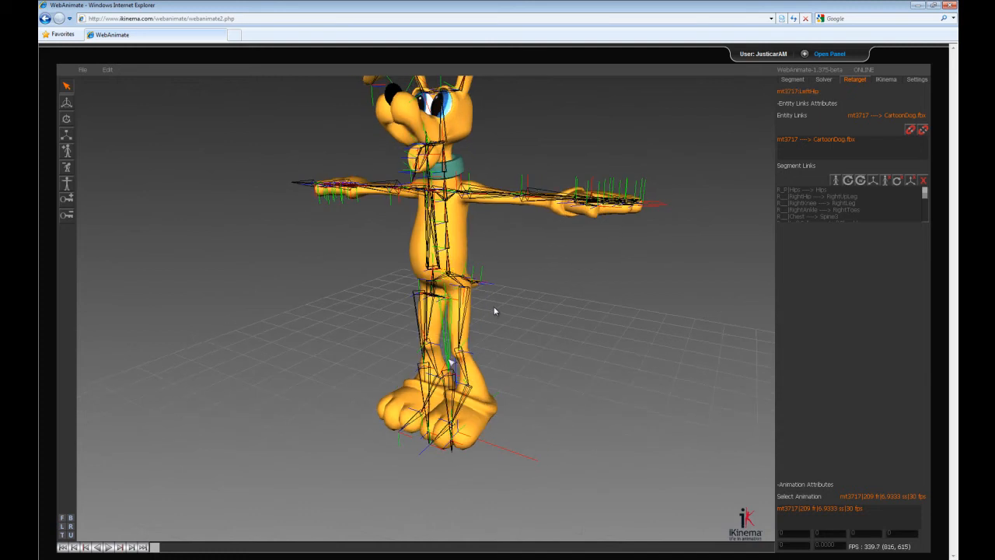
left_click(494, 313)
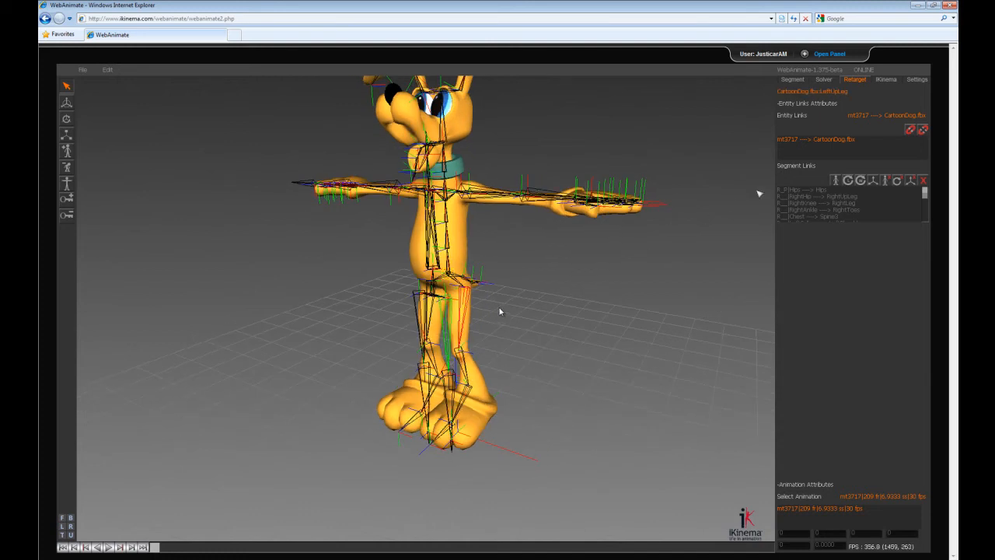
left_click(834, 180)
Step: Link mt3717's LeftKnee to CartoonDog's LeftLeg segment and its left ankle to the dog's LeftToes segment
middle_click_drag(518, 340, 515, 331)
left_click(449, 405)
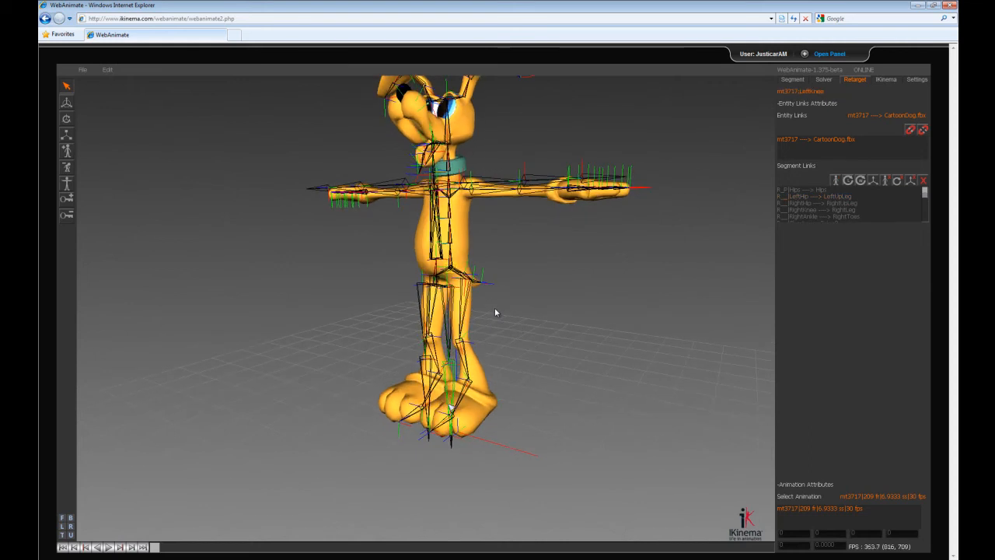
left_click(464, 368, "ctrl")
left_click(836, 180)
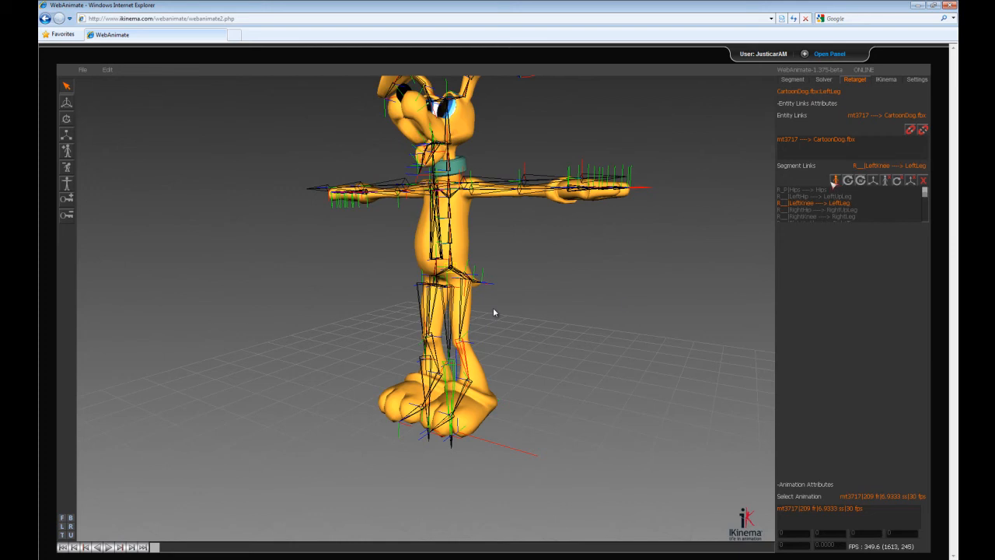
left_click(452, 441)
left_click(442, 425, "ctrl")
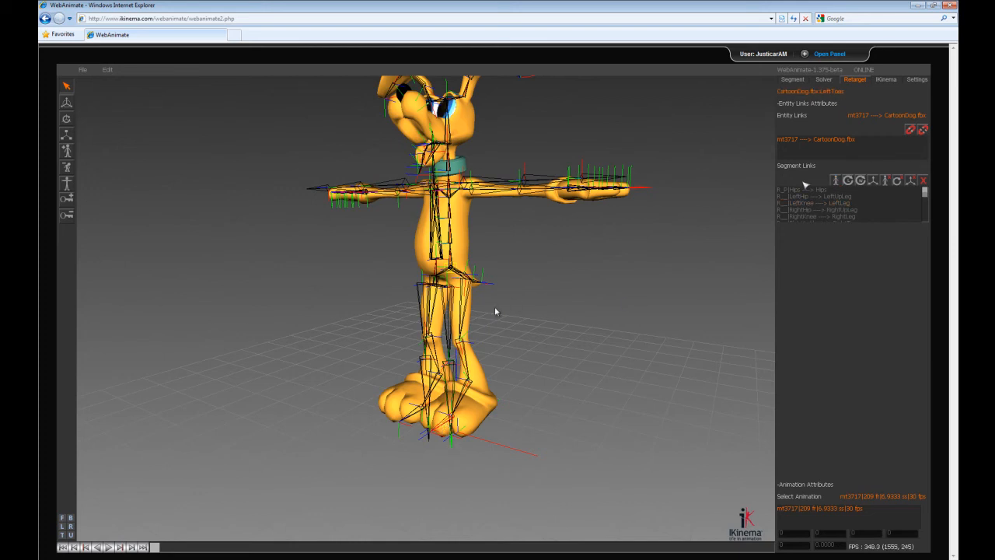
left_click(836, 180)
Step: Play the mt3717 animation to check the retargeted motion on the whole CartoonDog character
middle_click_drag(513, 299, 571, 298)
scroll(561, 298, "down", 4)
scroll(564, 296, "up", 2)
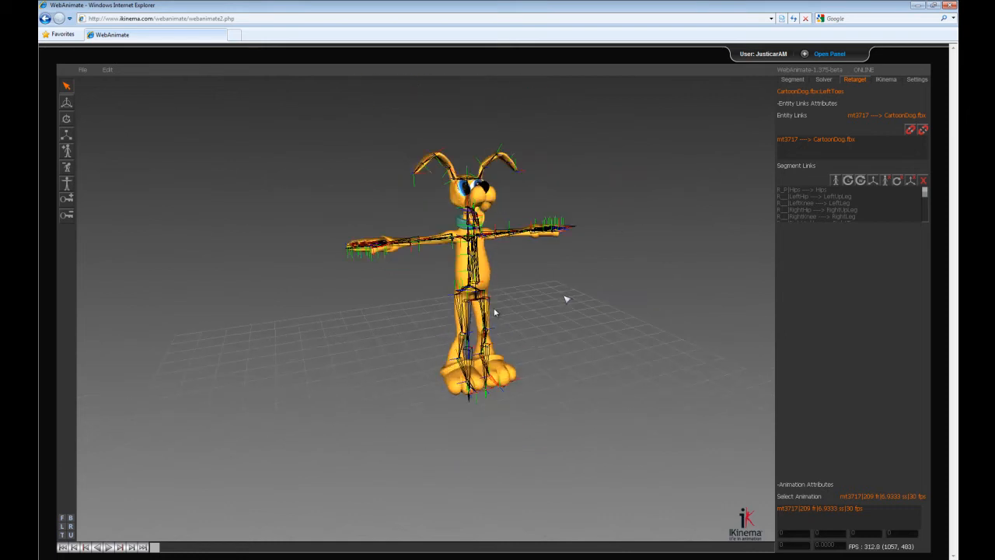
key("space")
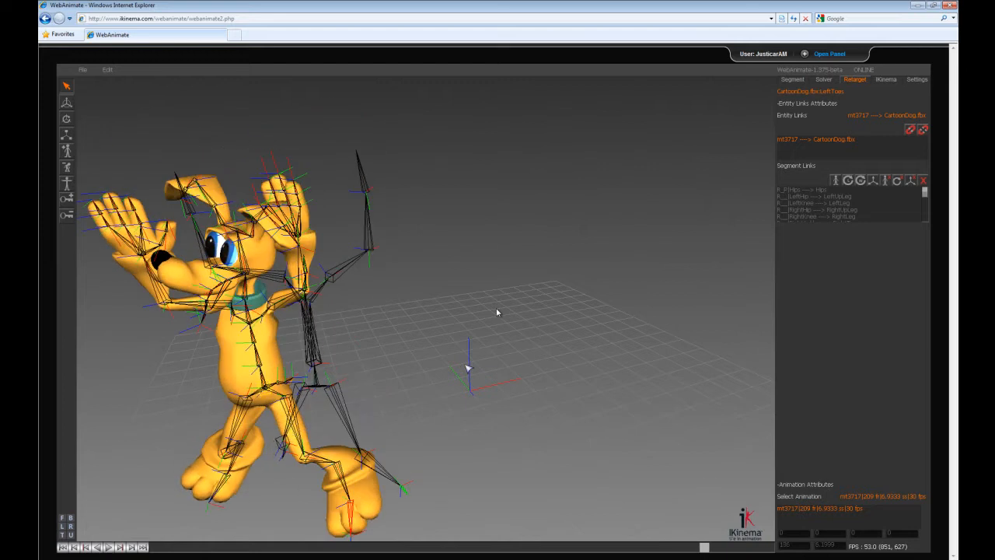
Step: Examine the CartoonDog and mt3717 skeletons around the feet and check the segment link on the dog's RightToes
left_click(491, 310)
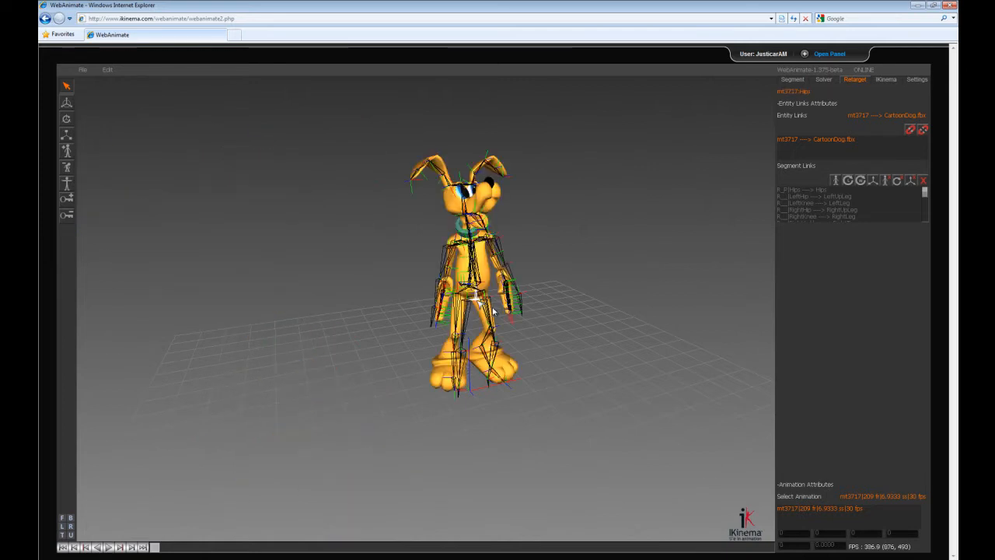
left_click(67, 185)
mouse_move(398, 317)
middle_mouse_down()
mouse_move(415, 312)
mouse_move(357, 323)
mouse_move(404, 322)
middle_mouse_up()
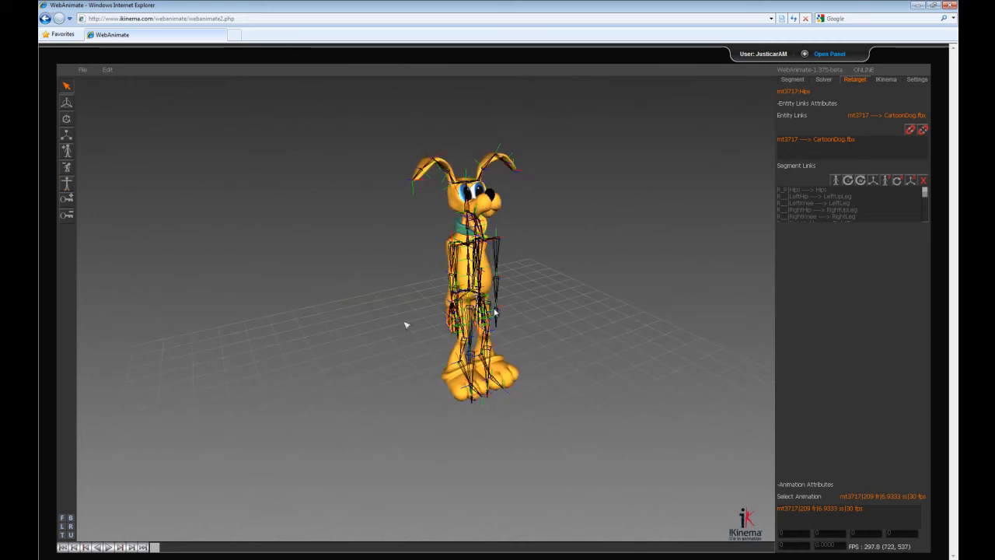
scroll(449, 323, "up", 3)
middle_click_drag(495, 312, 475, 314)
middle_click_drag(298, 328, 723, 196)
middle_click_drag(585, 391, 598, 387)
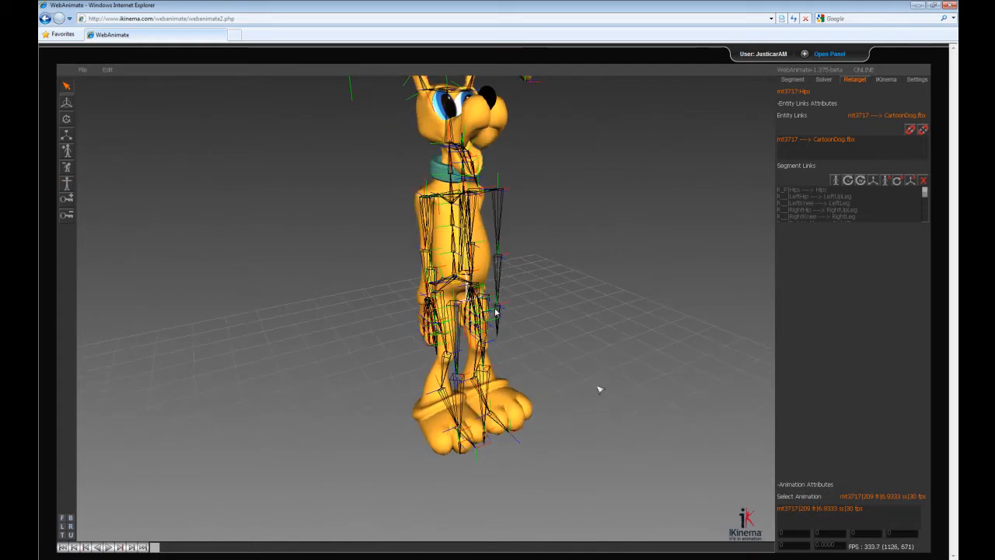
left_click(495, 311)
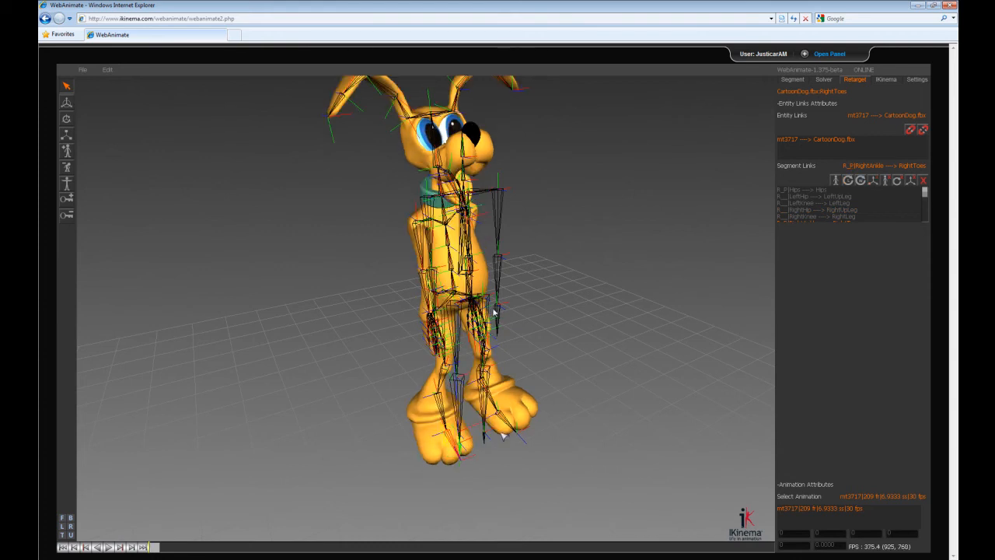
Step: Link mt3717's LeftAnkle segment to CartoonDog's LeftToes segment and enable position retargeting on that link
left_click(504, 424)
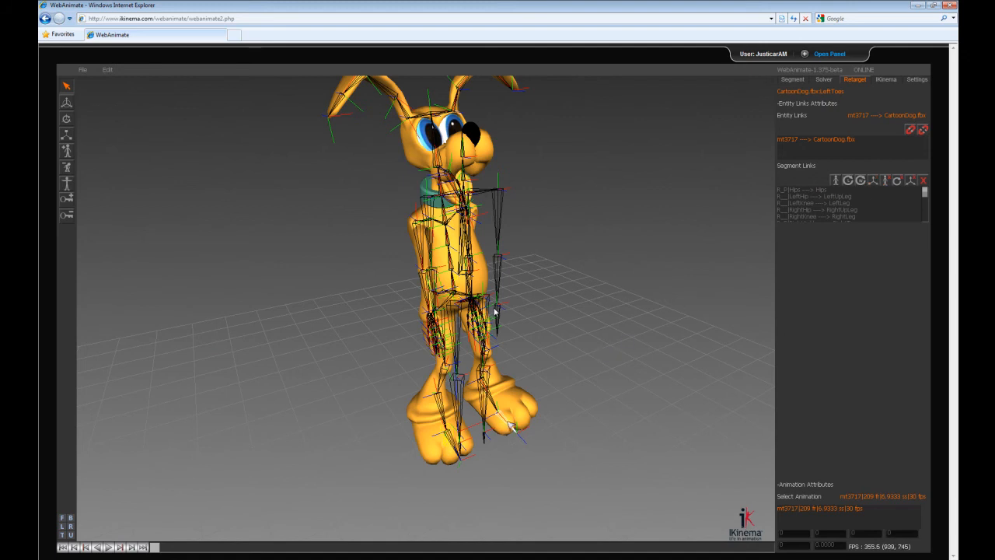
left_click(483, 436)
left_click(494, 312)
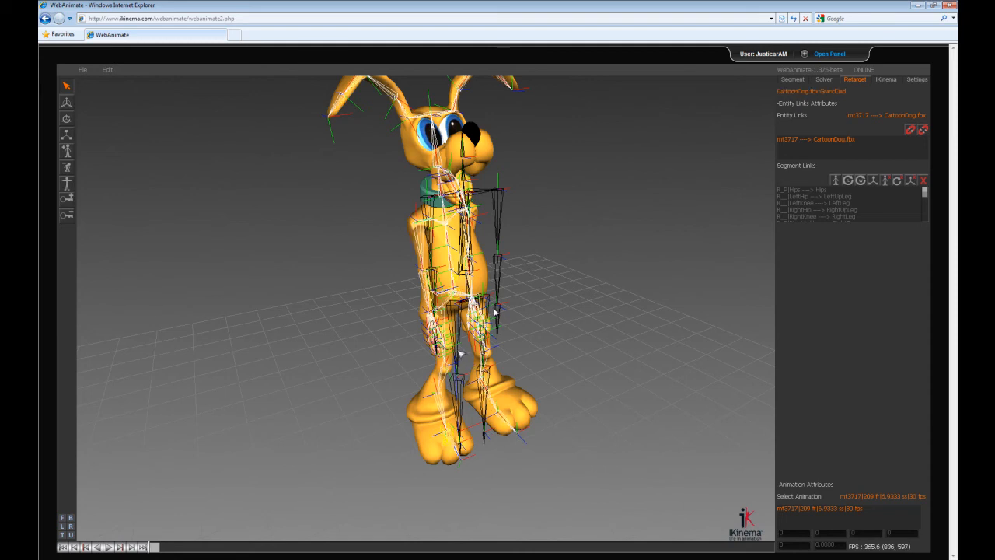
left_click(484, 441)
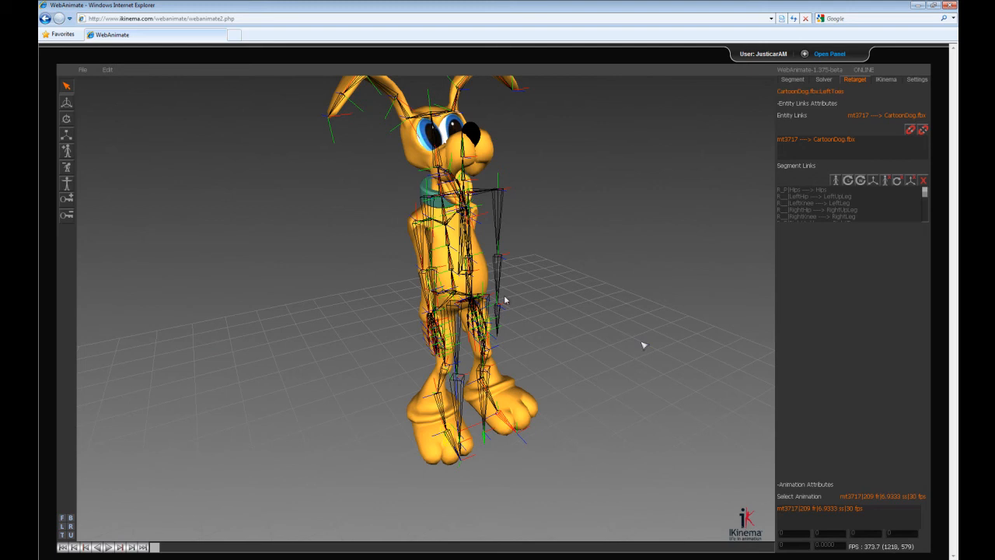
left_click(837, 181)
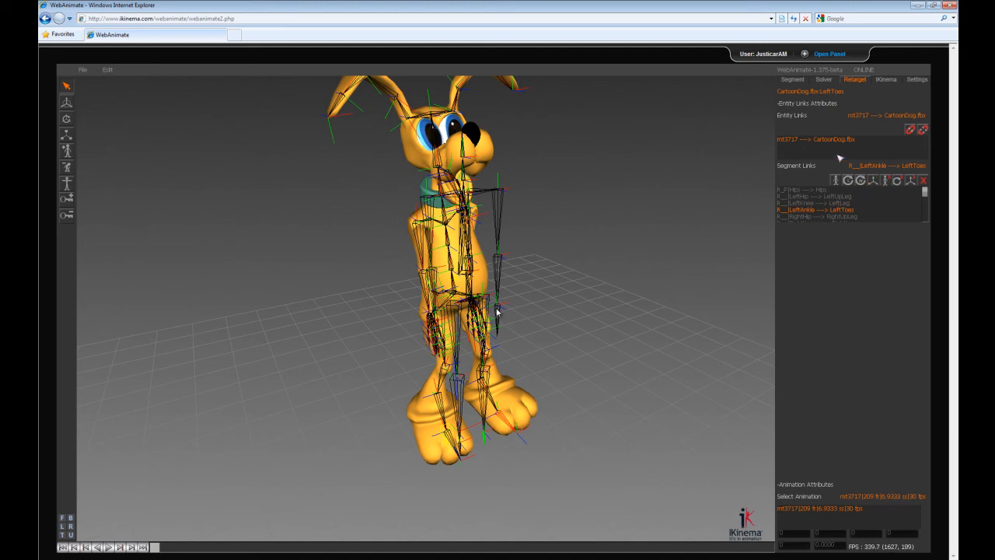
left_click(874, 179)
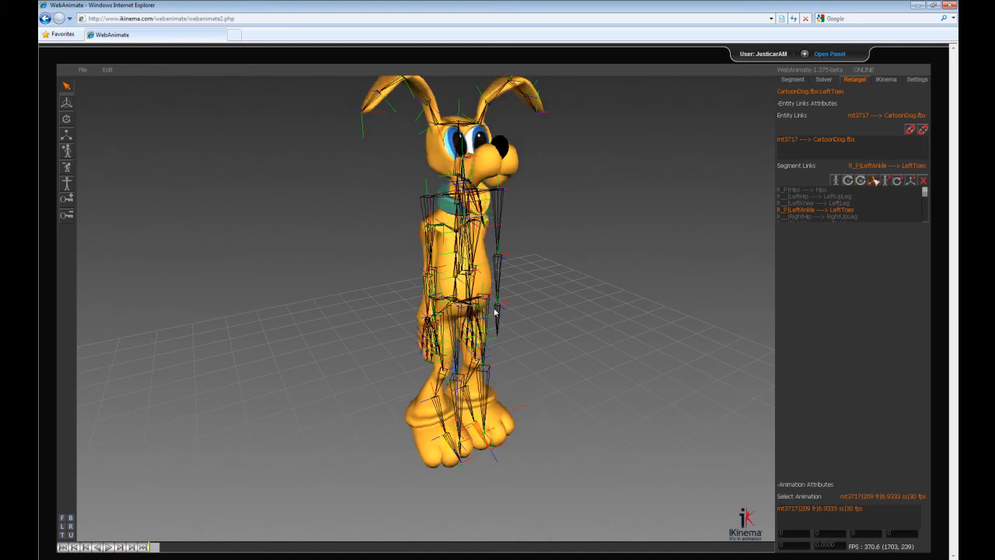
Step: Play the retargeted animation and check the CartoonDog's foot motion from several angles
middle_click_drag(606, 322, 606, 311)
key("space")
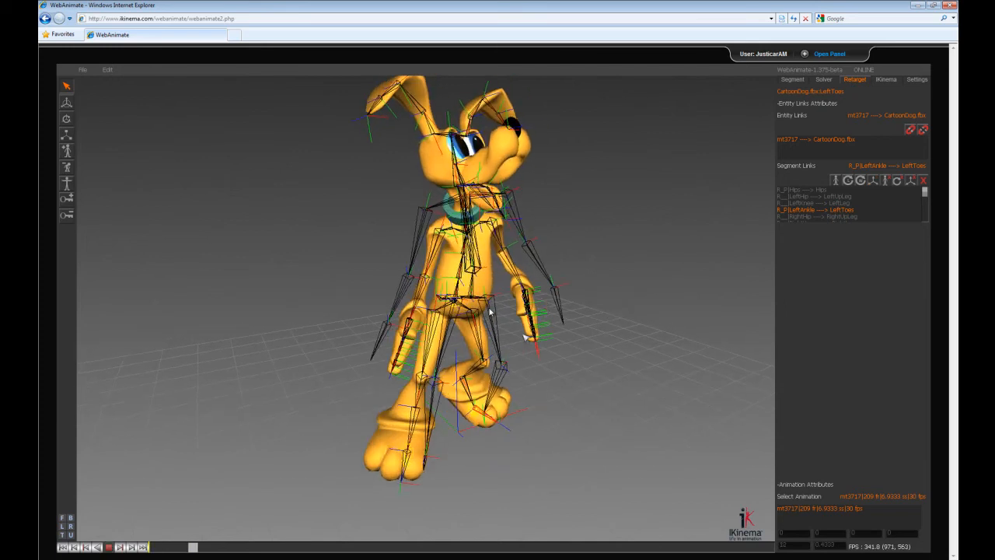
scroll(493, 313, "down", 5)
scroll(495, 313, "up", 2)
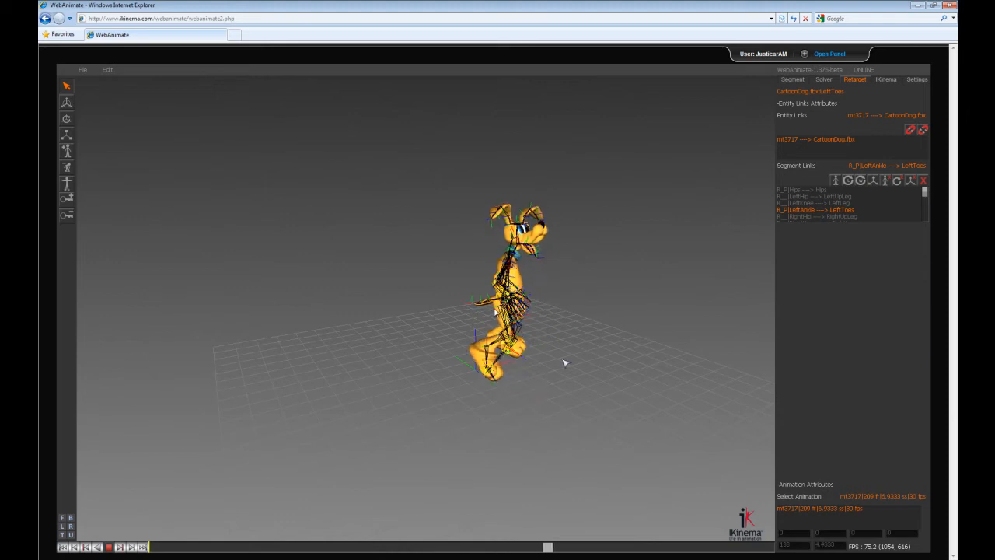
mouse_move(563, 363)
middle_mouse_down()
mouse_move(546, 366)
mouse_move(570, 358)
middle_mouse_up()
middle_click_drag(509, 353, 472, 334)
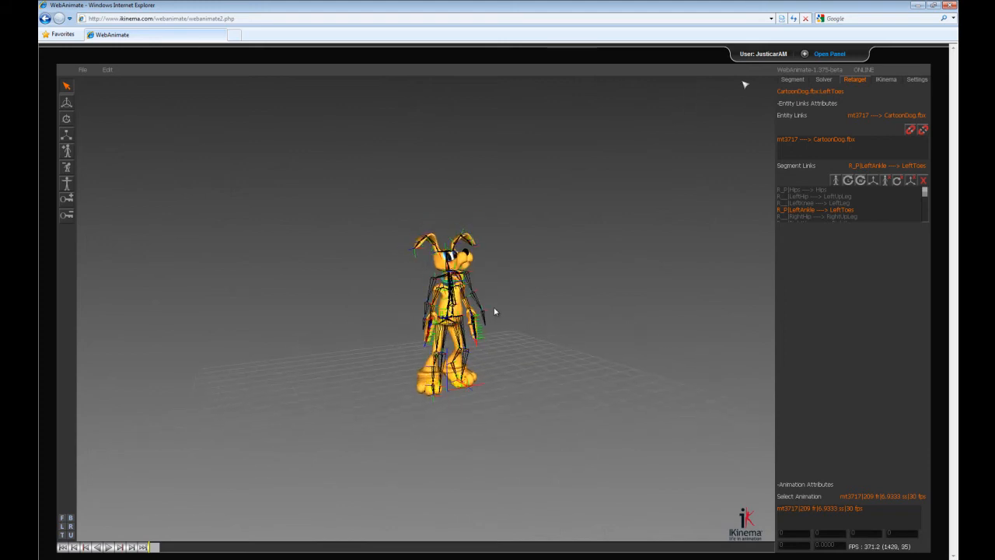
Step: Configure the export settings with the second up-axis option, polygon export off and GrandDad export on
left_click(785, 81)
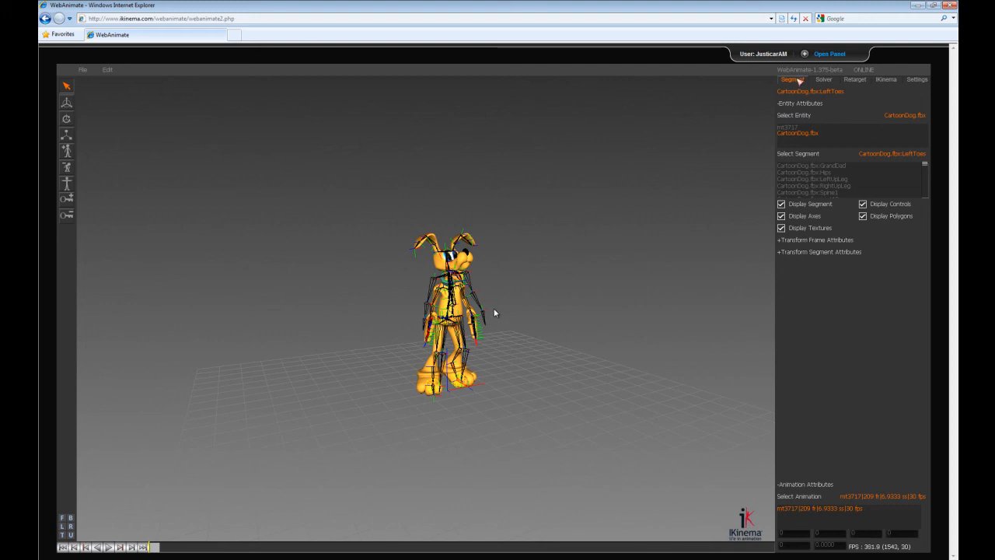
left_click(912, 80)
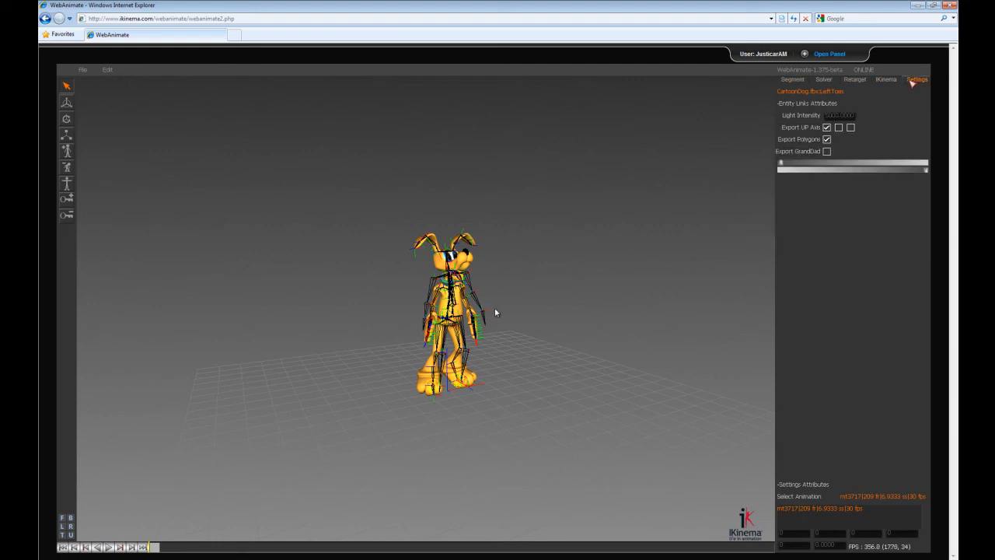
middle_click_drag(543, 301, 495, 313)
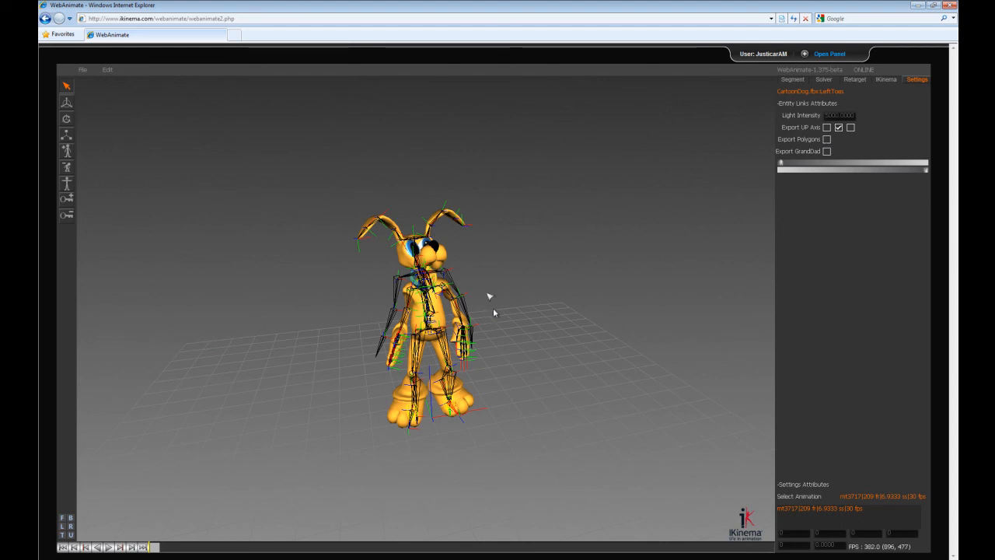
middle_click_drag(496, 312, 498, 312)
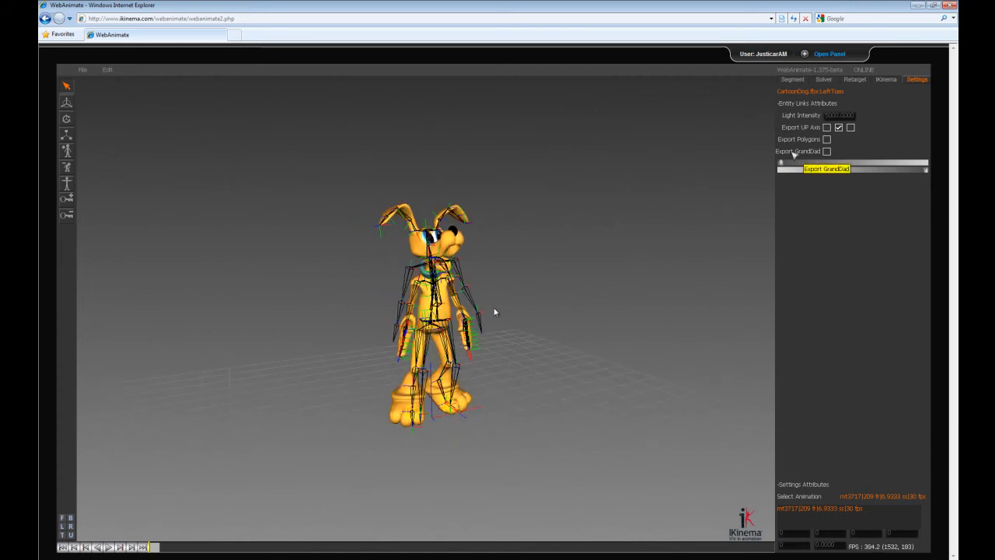
left_click(827, 152)
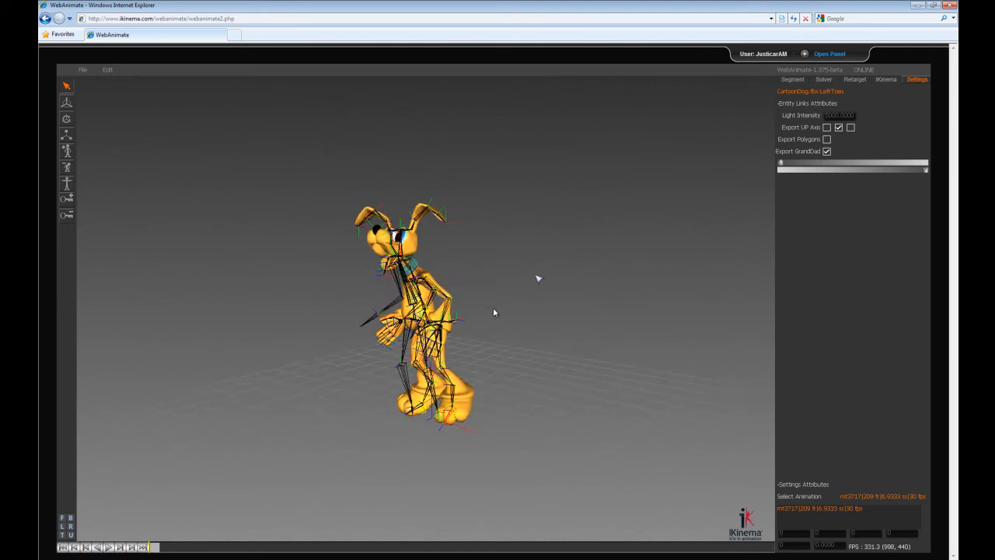
Step: Export the animated CartoonDog as the binary FBX file unityAnimation in the WebAnimateTutorials folder
left_click(85, 70)
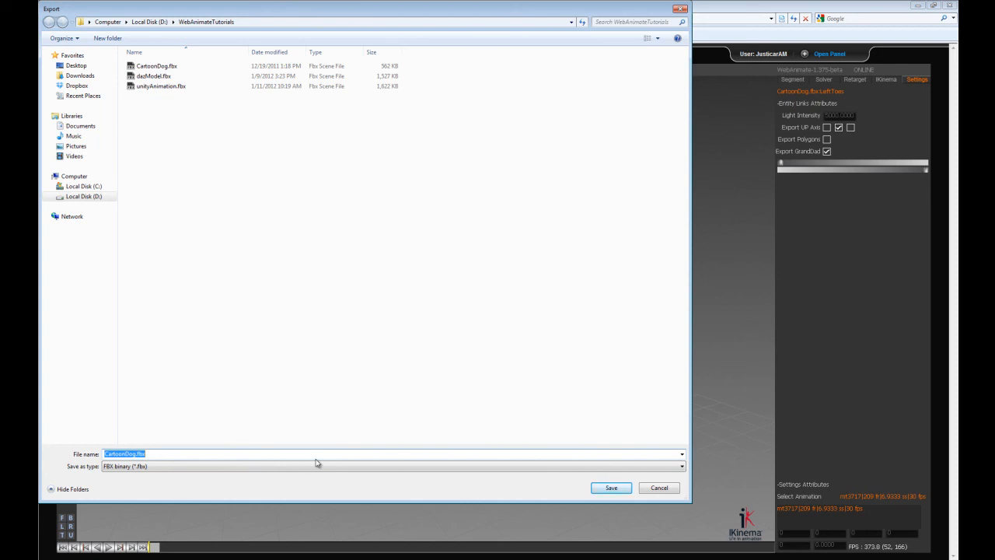
type("unityAnimation")
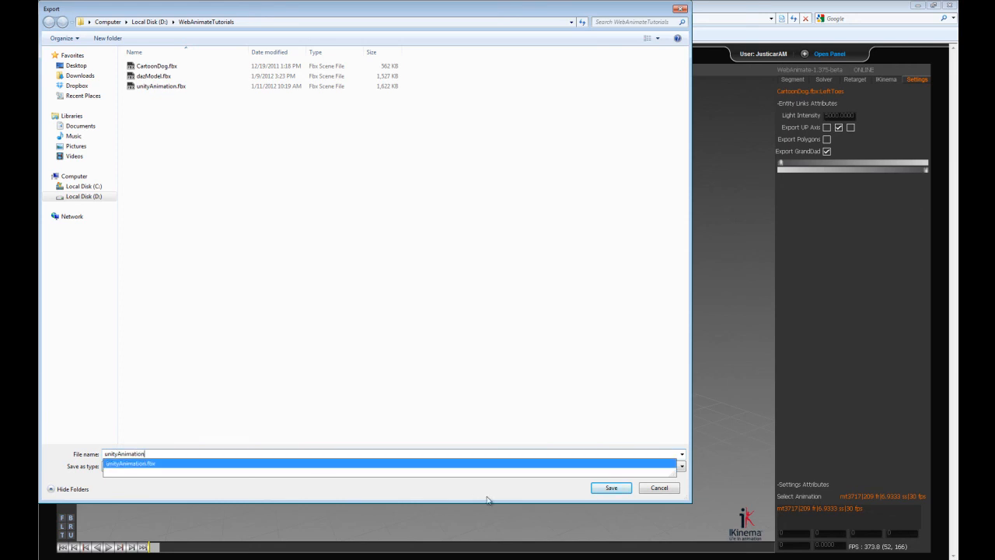
left_click(602, 487)
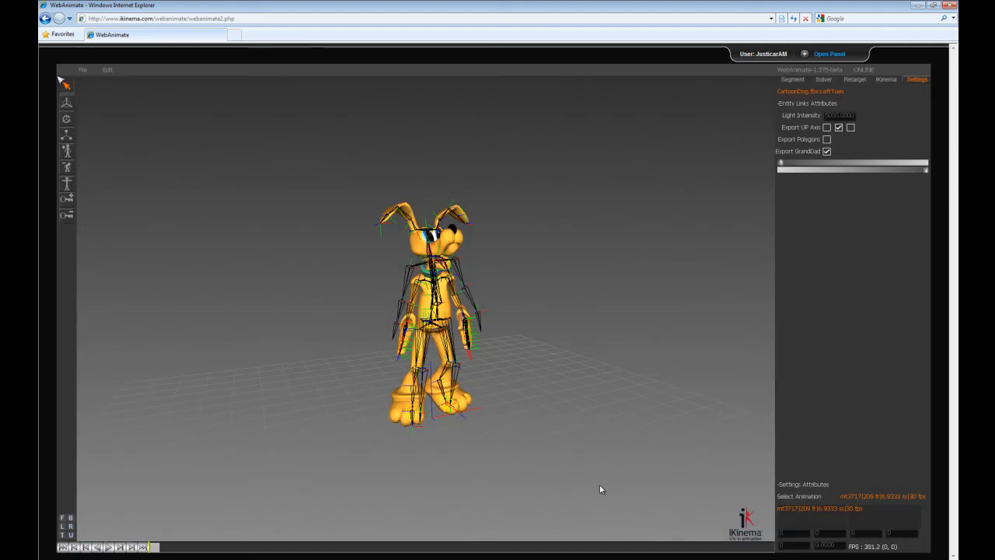
Step: Bring unityAnimation.fbx from the WebAnimateTutorials folder into the Unity project, then expand and select the imported asset
key("alt+Tab")
key("alt+Tab")
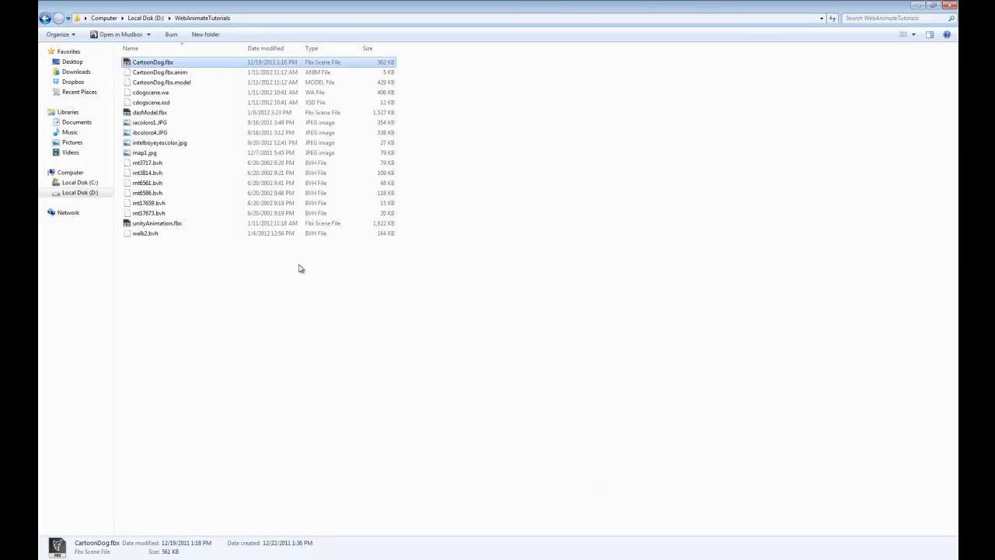
left_click(178, 226)
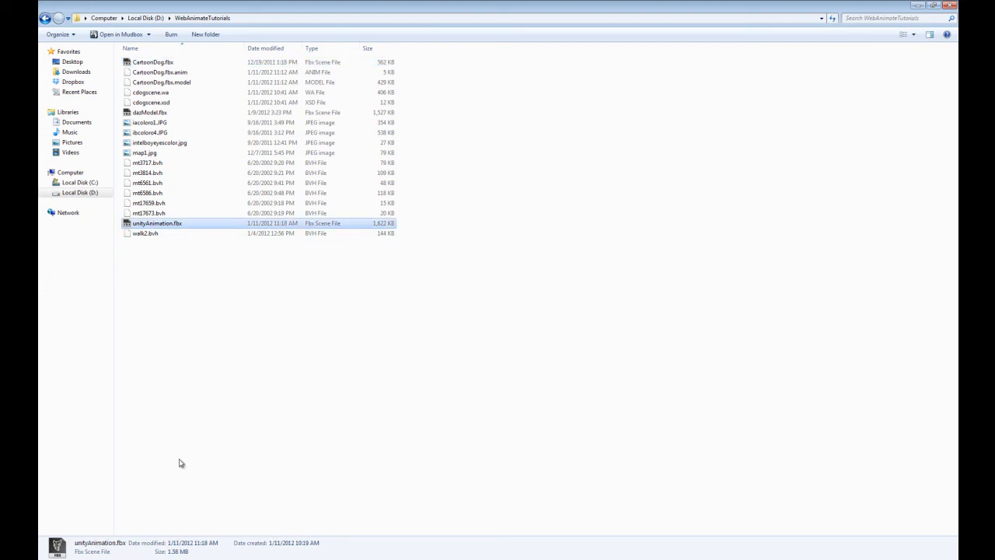
key("alt+Tab")
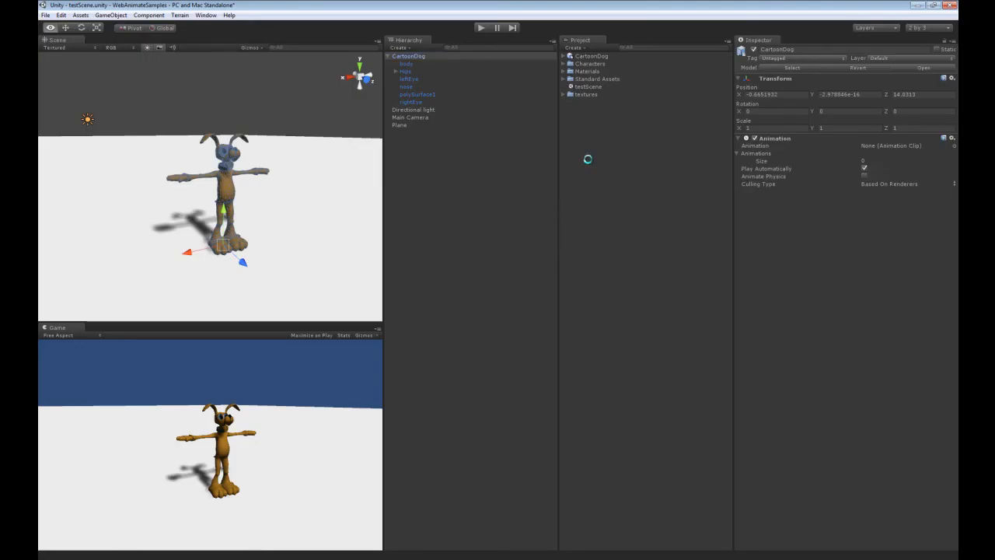
left_click(564, 101)
left_click(591, 103)
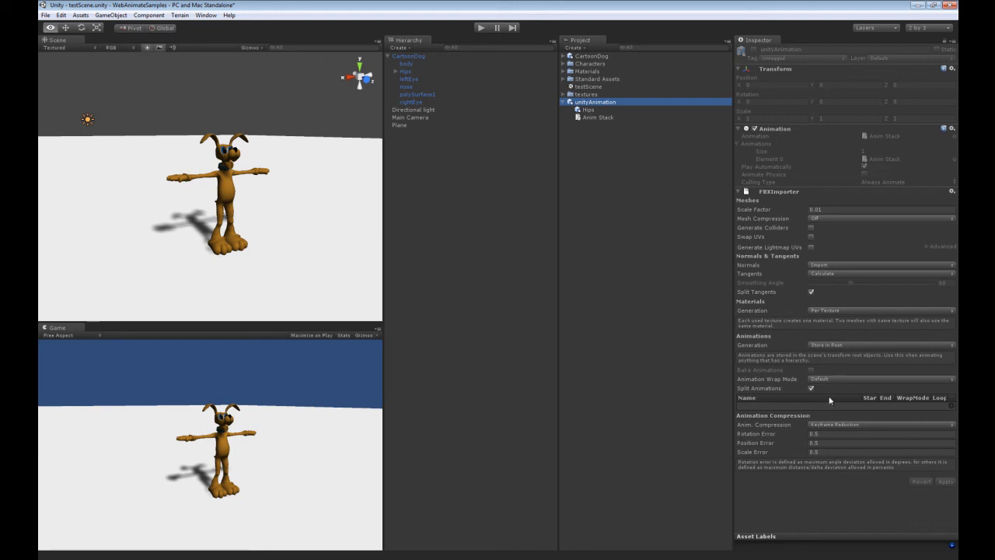
Step: Add a split animation clip named webanimateAnimation to the unityAnimation import settings
left_click(948, 407)
left_click(764, 408)
key("BackSpace")
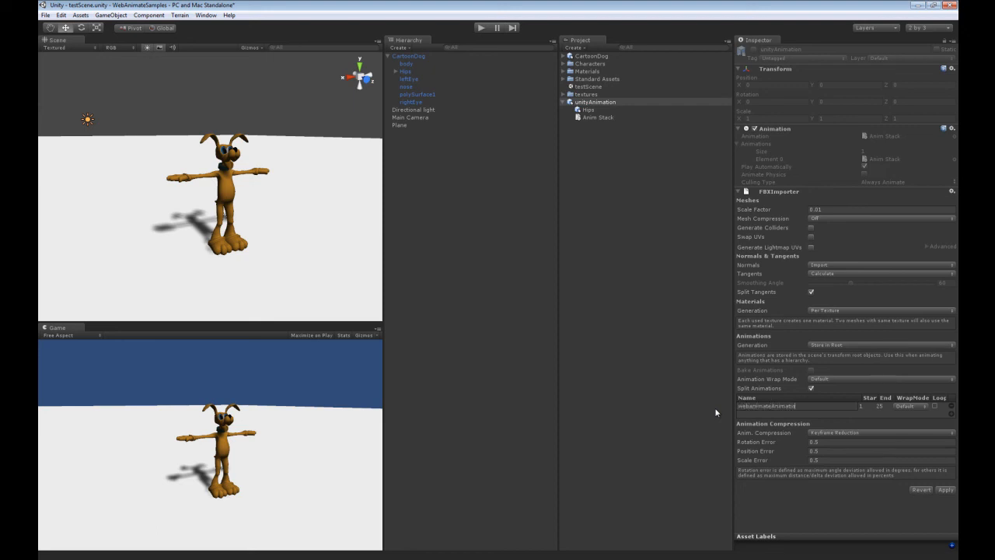
key("Return")
Step: Set the webanimateAnimation clip's end frame to 206 with Loop wrap mode and looping enabled, and apply the import settings
left_click(879, 406)
key("Return")
left_click(910, 409)
left_click(905, 432)
left_click(934, 405)
left_click(942, 490)
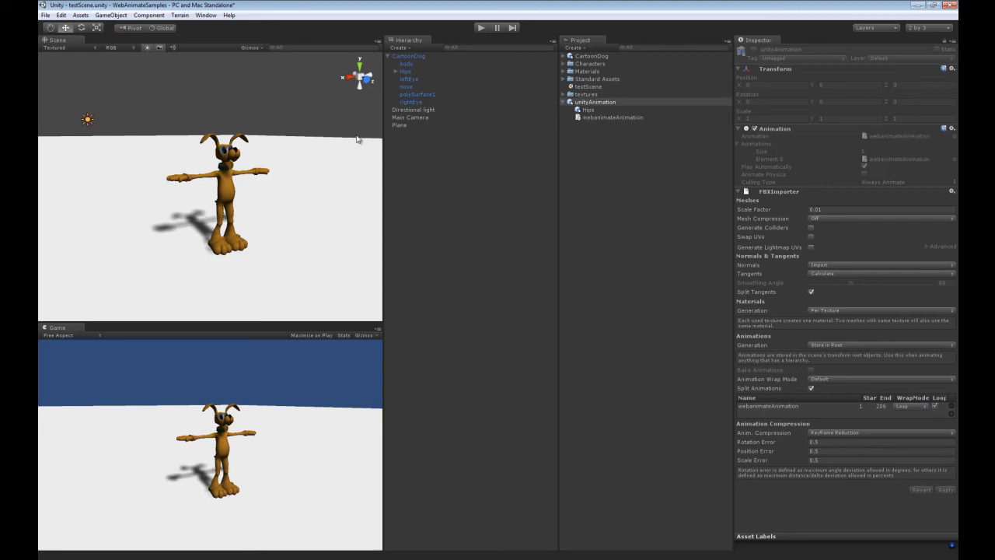
Step: Assign the webanimateAnimation clip to the CartoonDog object's Animation component and play the scene
left_click(408, 56)
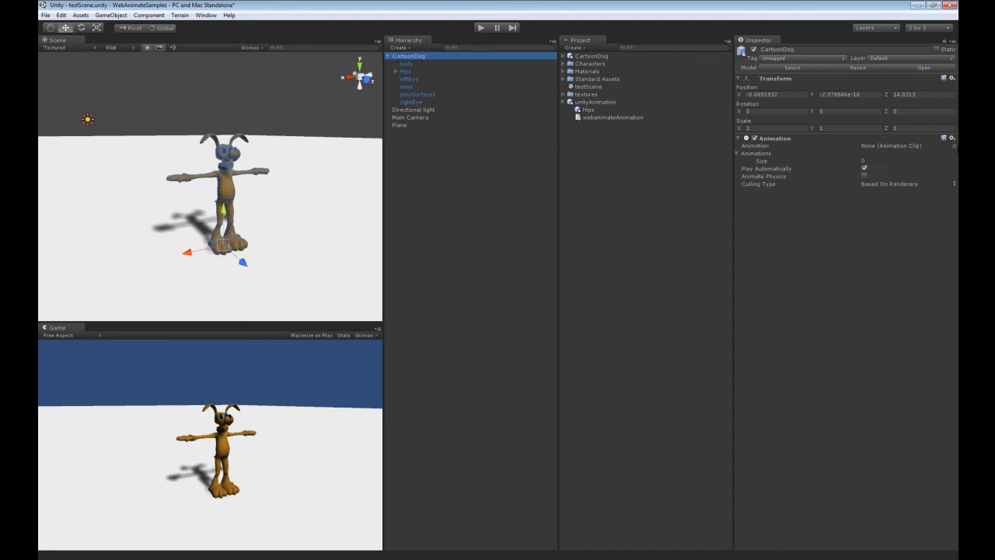
left_click(955, 146)
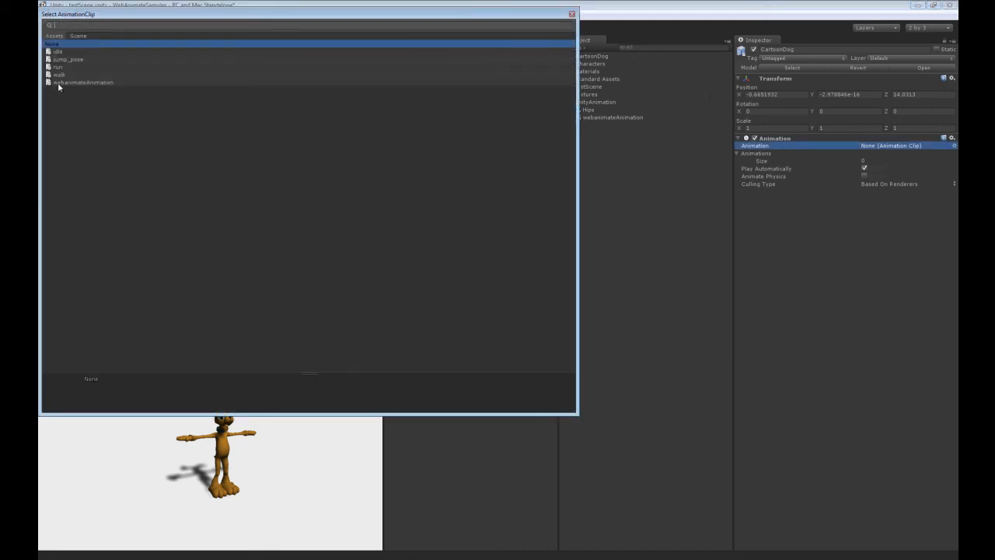
double_click(58, 83)
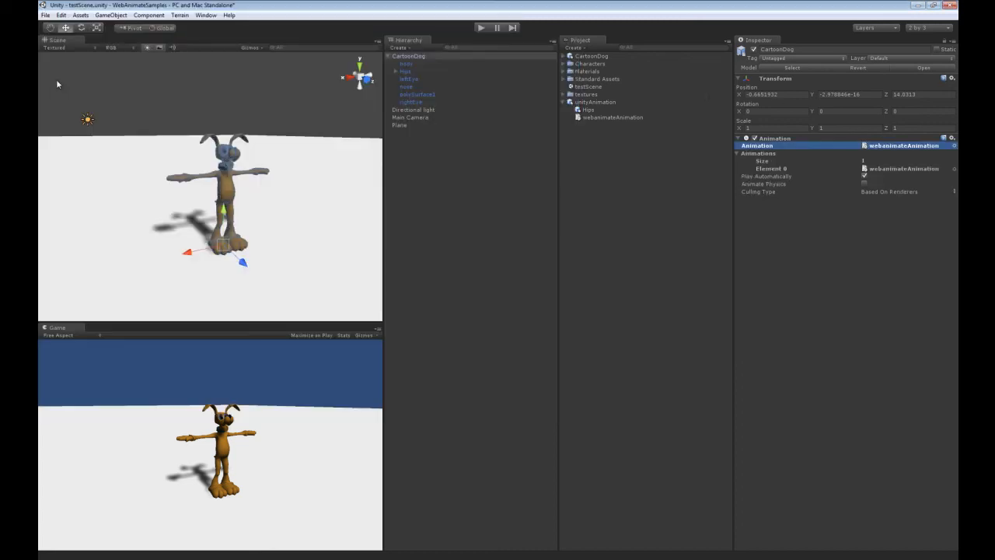
left_click(480, 29)
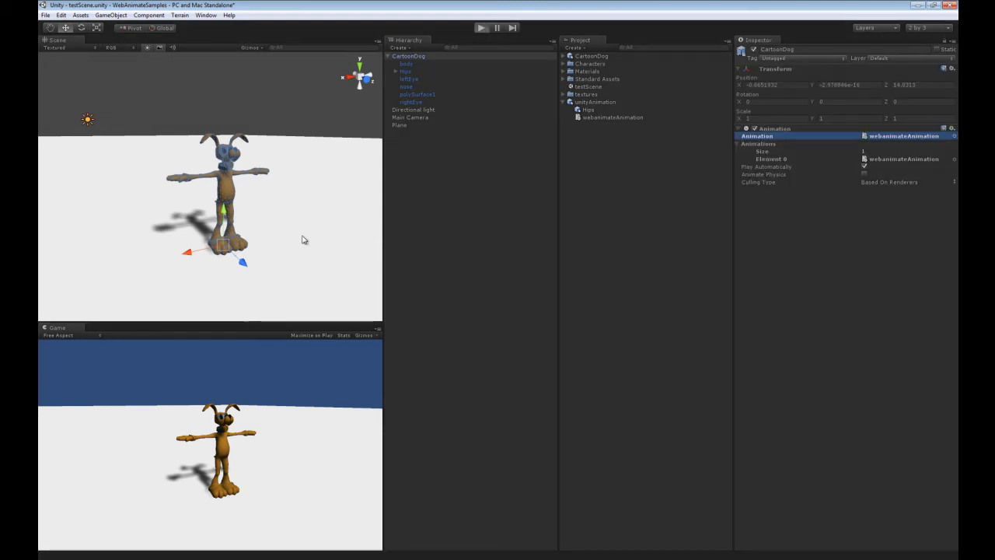